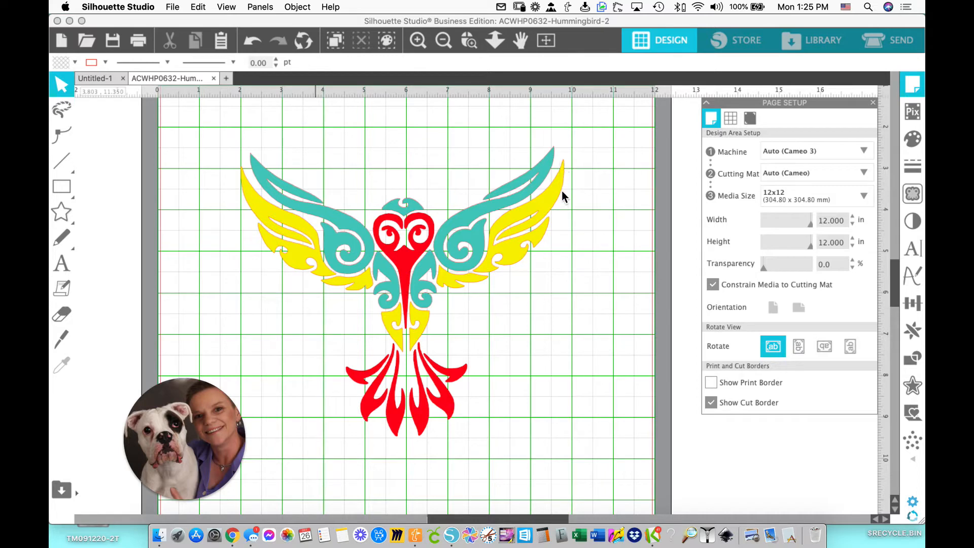
# Try moving the grouped yellow pieces away from the rest of the bird, and undo the move.
pyautogui.click(562, 189)
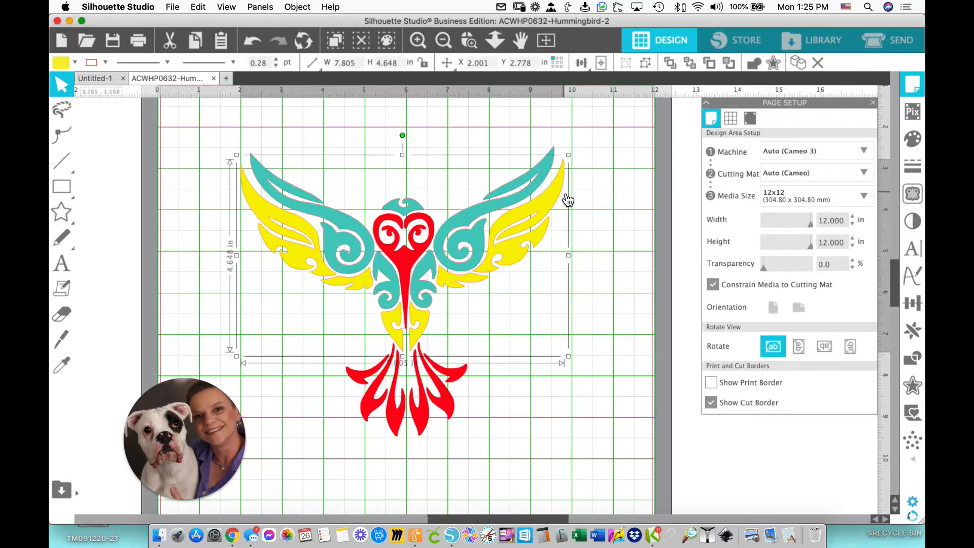
pyautogui.moveTo(517, 258); pyautogui.dragTo(590, 295)
pyautogui.click(252, 45)
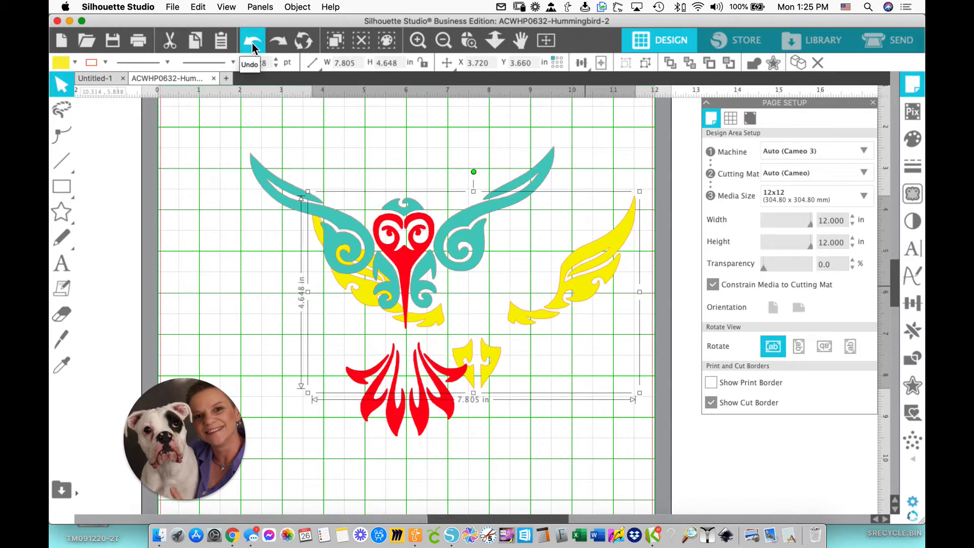
pyautogui.click(254, 46)
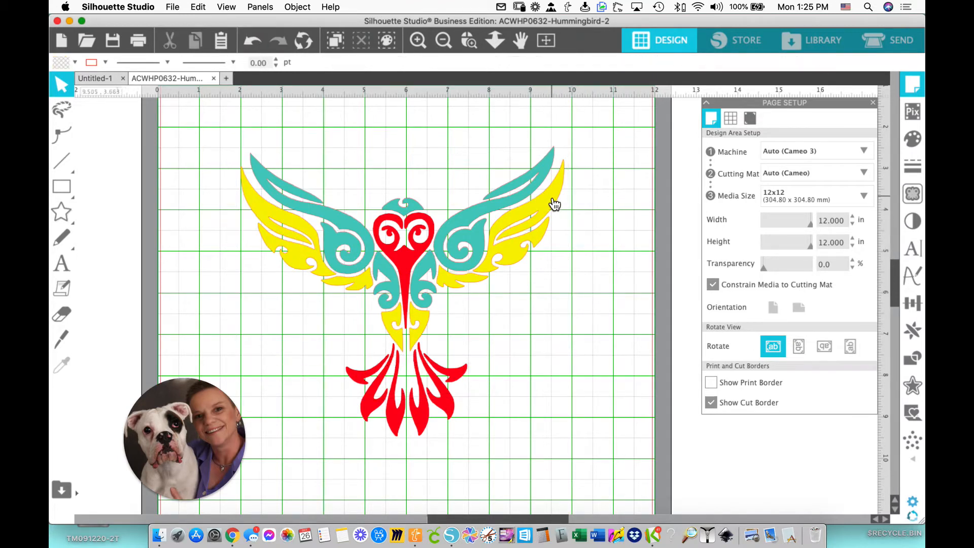
# Ungroup the yellow pieces, test by moving the outer yellow piece of the right wing, and undo that move.
pyautogui.rightClick(553, 197)
pyautogui.click(581, 381)
pyautogui.click(596, 407)
pyautogui.moveTo(530, 245); pyautogui.dragTo(580, 239)
pyautogui.click(253, 42)
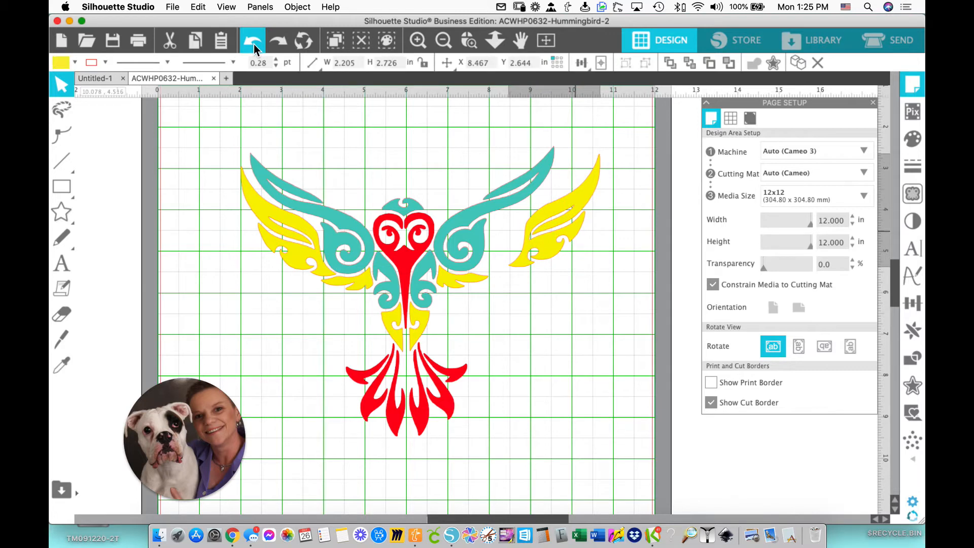
pyautogui.click(257, 46)
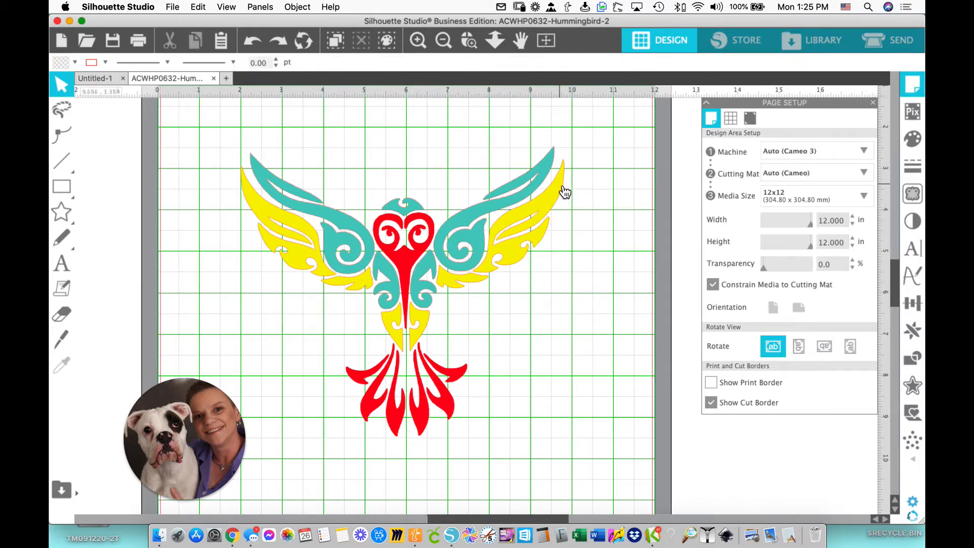
# Select the yellow wing and body pieces one by one and group them, undoing any test move.
pyautogui.click(564, 190)
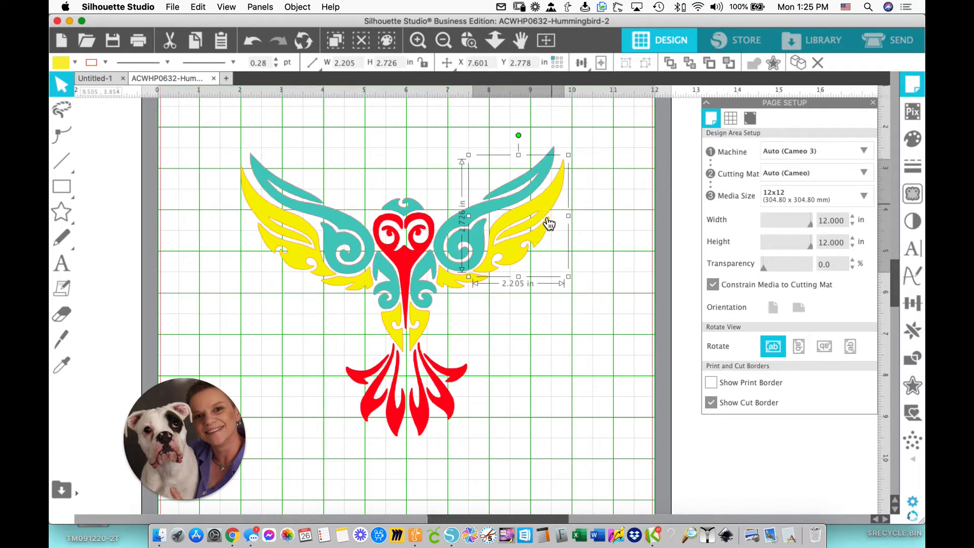
pyautogui.keyDown('shift'); pyautogui.click(456, 284); pyautogui.keyUp('shift')
pyautogui.keyDown('shift'); pyautogui.click(395, 324); pyautogui.keyUp('shift')
pyautogui.keyDown('shift'); pyautogui.click(296, 261); pyautogui.keyUp('shift')
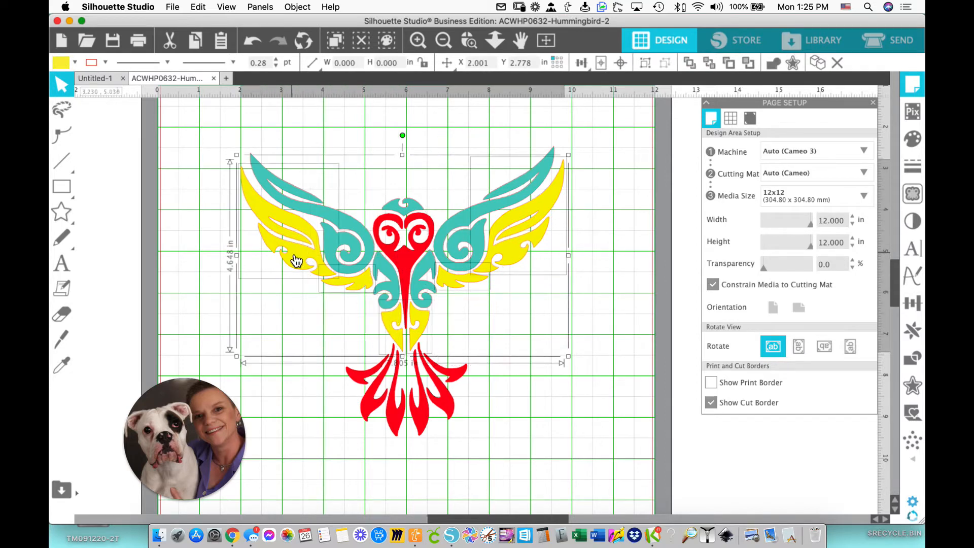
pyautogui.rightClick(552, 192)
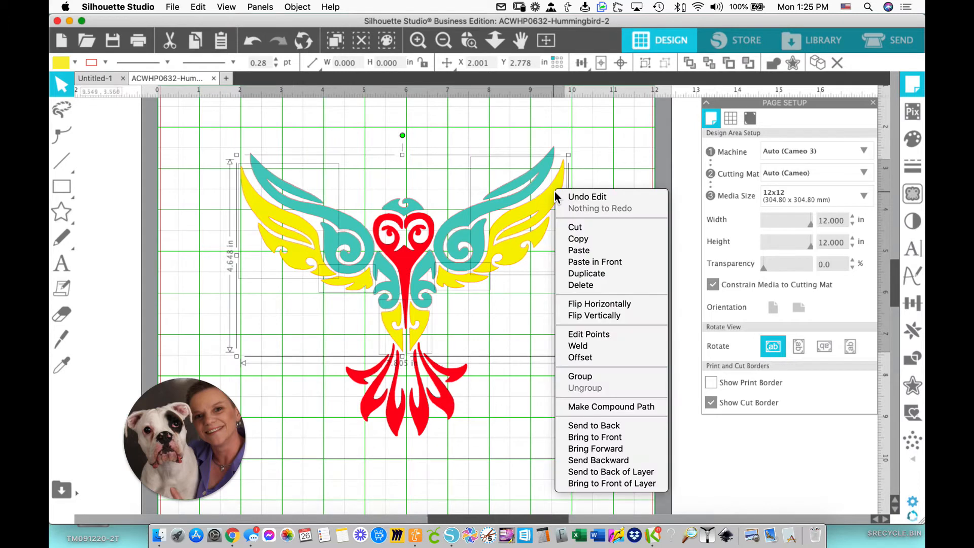
pyautogui.click(583, 375)
pyautogui.moveTo(522, 260)
pyautogui.mouseDown()
pyautogui.moveTo(653, 282)
pyautogui.moveTo(652, 345)
pyautogui.moveTo(604, 290)
pyautogui.moveTo(515, 265)
pyautogui.mouseUp()
pyautogui.click(253, 45)
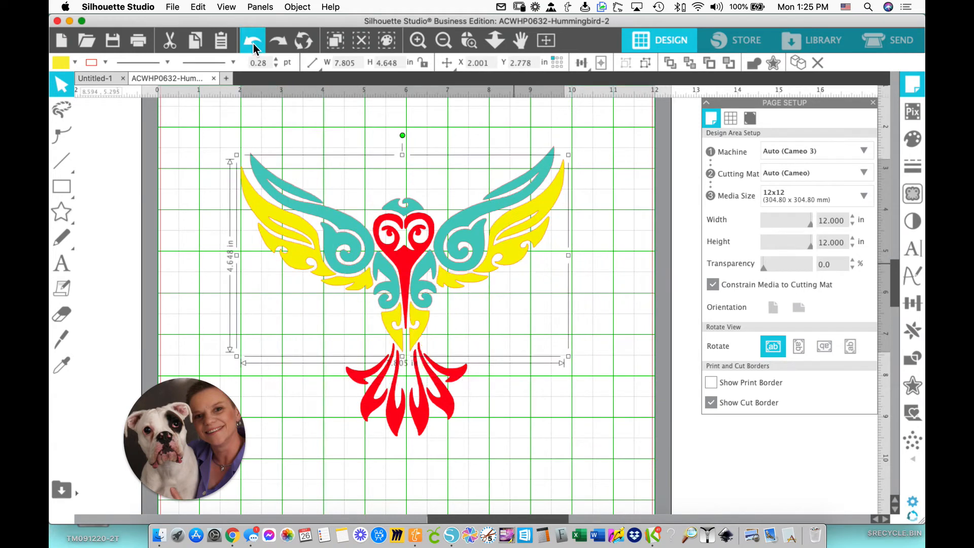
# Ungroup the yellow pieces and clear the selection.
pyautogui.rightClick(548, 203)
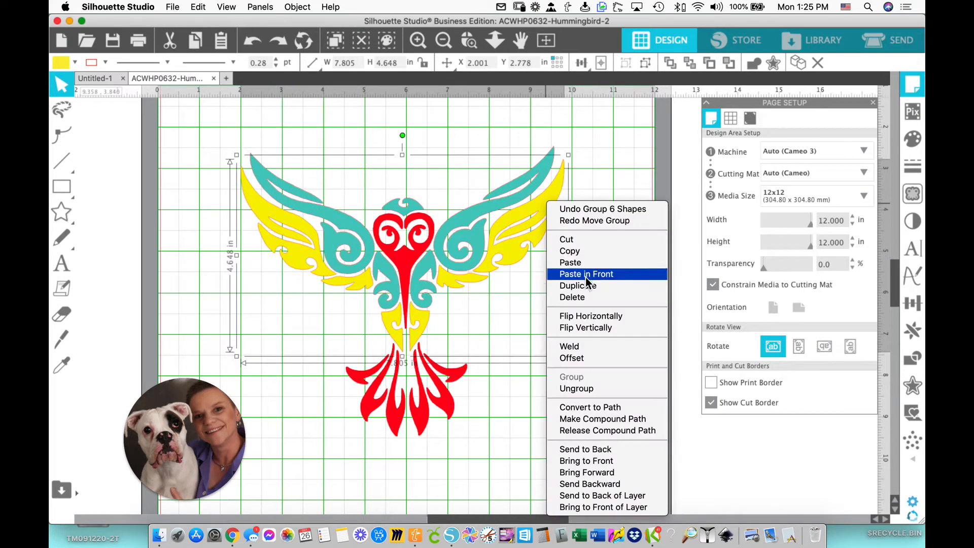
pyautogui.click(585, 393)
pyautogui.click(611, 327)
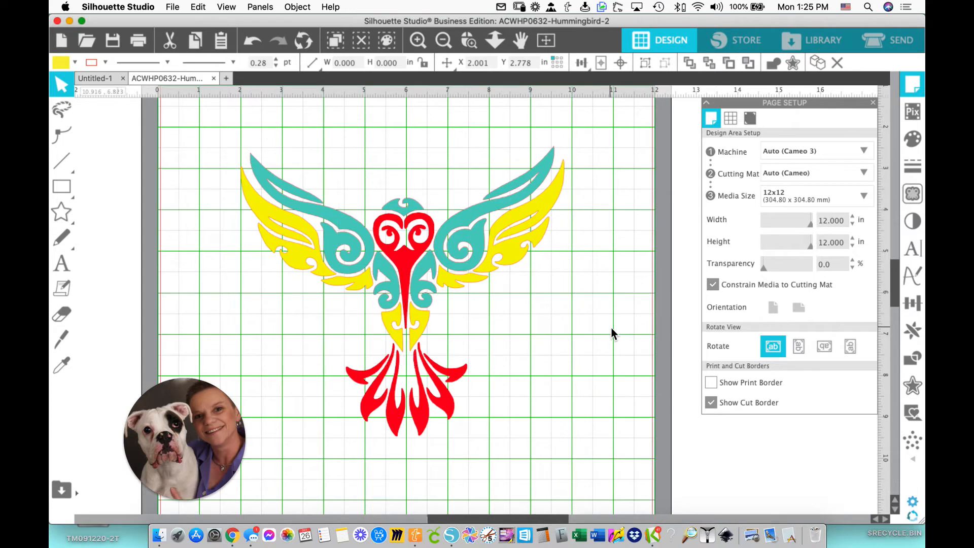
# Select all shapes with the yellow fill RGB (247,239,41) by color, group them, undo a test move, and return to Page Setup.
pyautogui.click(198, 7)
pyautogui.click(224, 170)
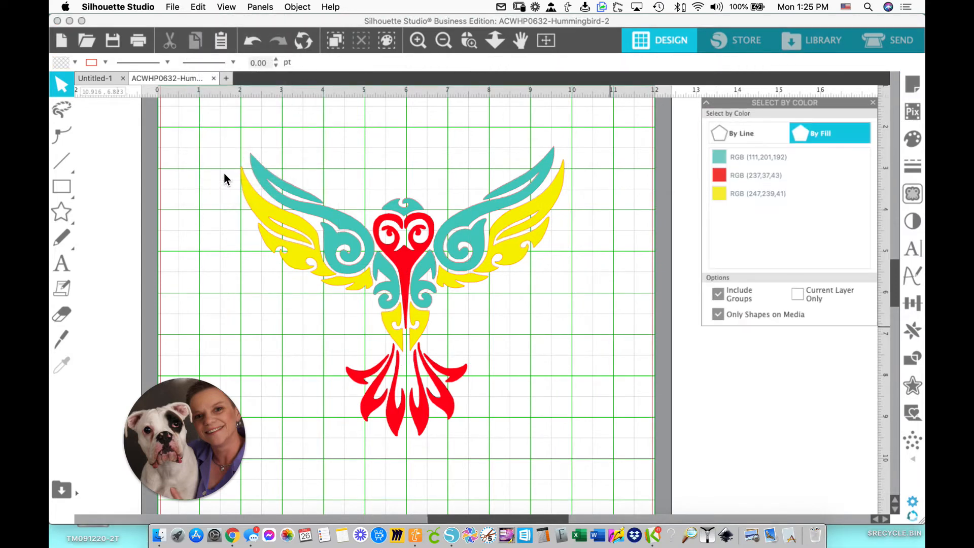
pyautogui.click(747, 195)
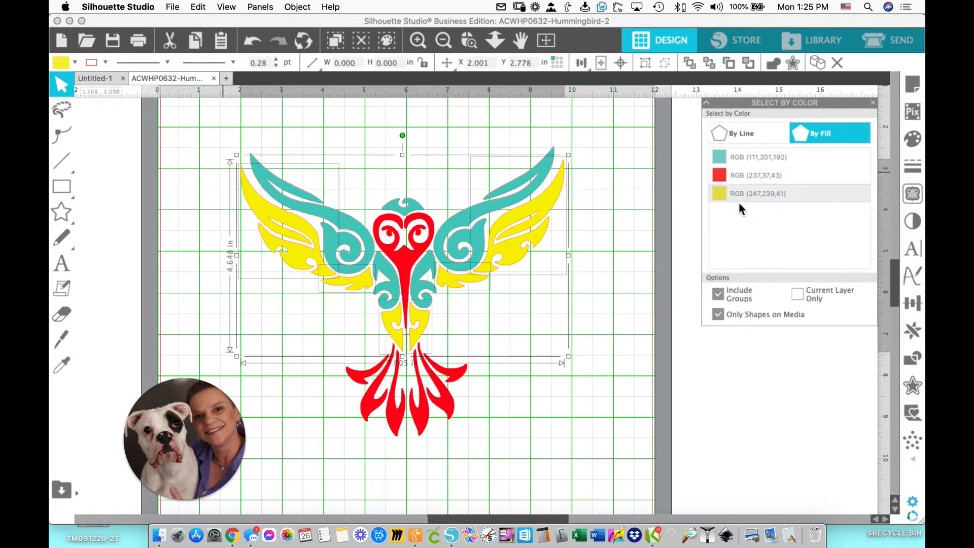
pyautogui.rightClick(542, 236)
pyautogui.click(578, 416)
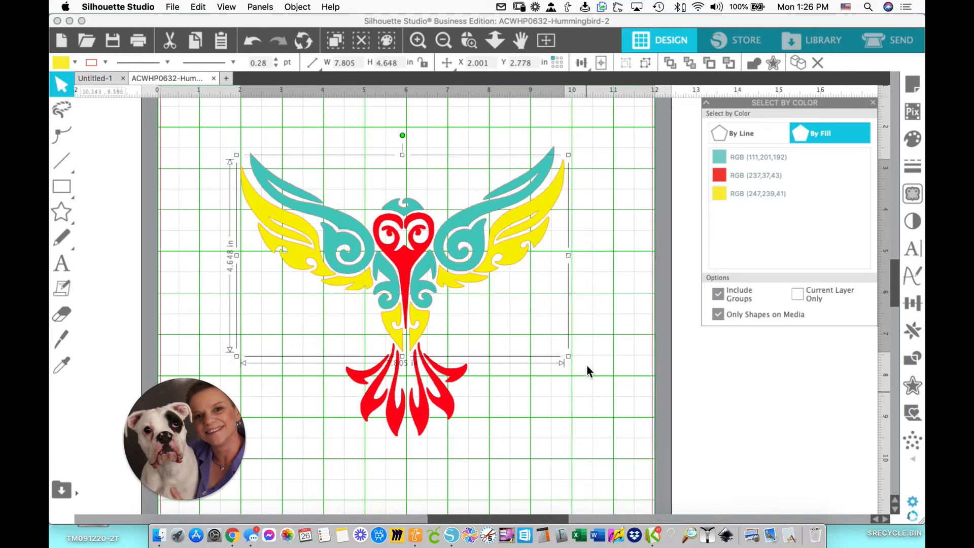
pyautogui.moveTo(516, 258); pyautogui.dragTo(604, 279)
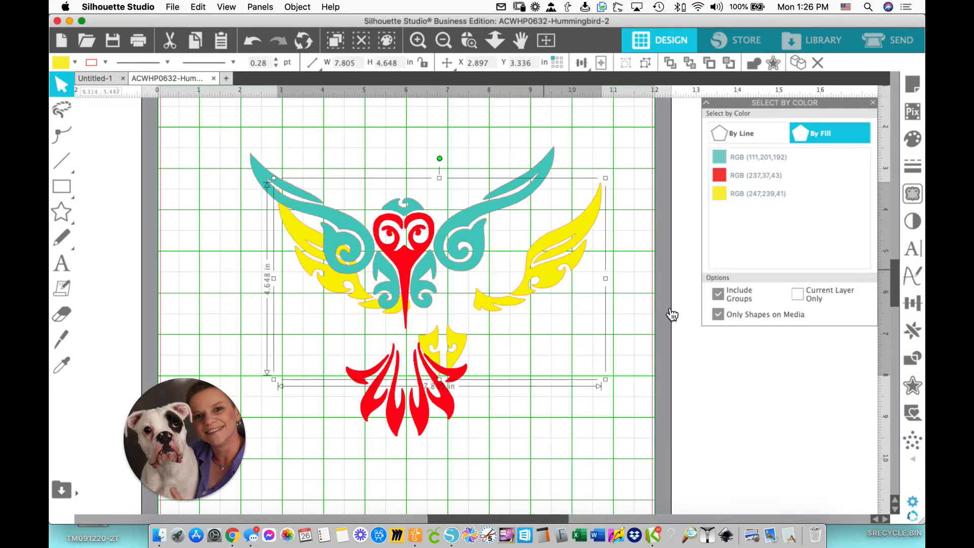
pyautogui.click(254, 45)
pyautogui.click(913, 84)
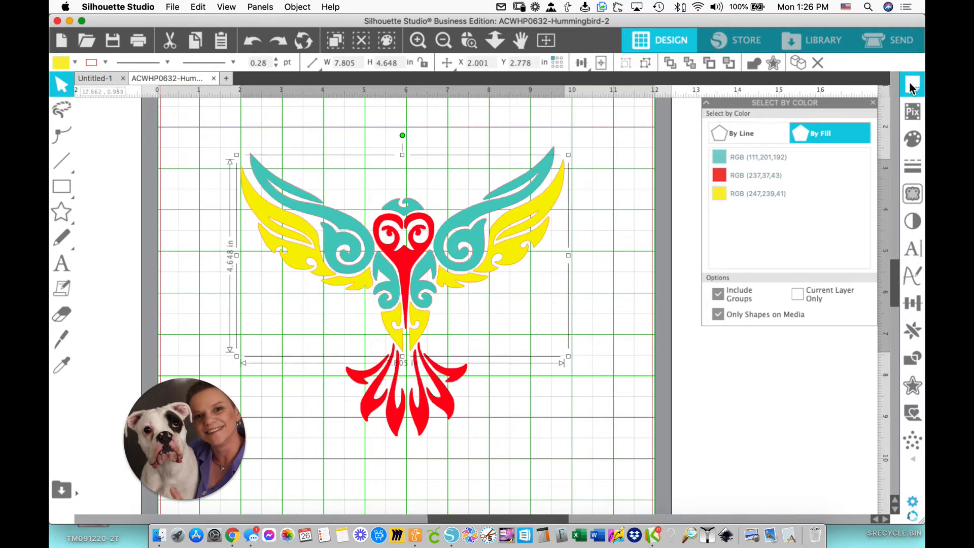
pyautogui.click(594, 418)
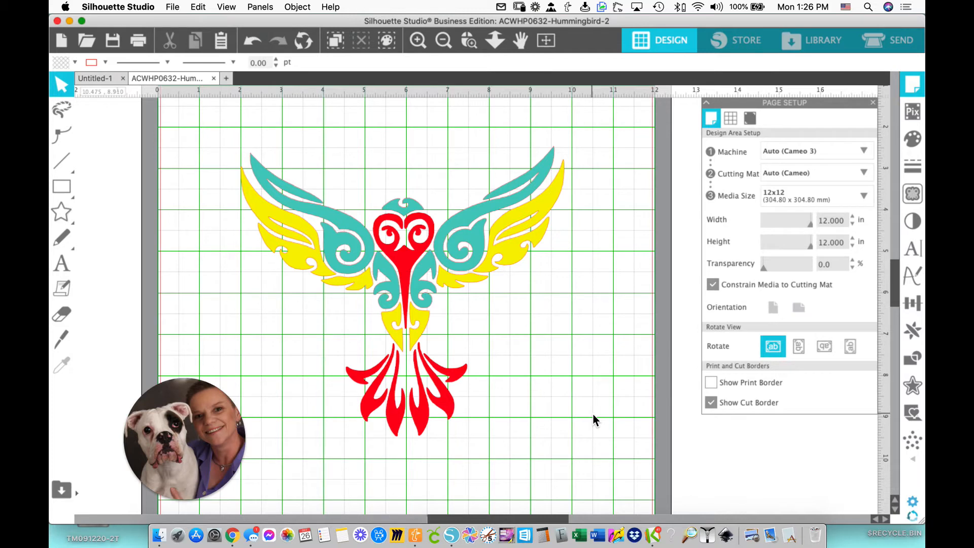
# Draw a five-pointed star about 0.50 in wide and 0.49 in high, and place it centered above the bird's head.
pyautogui.click(65, 219)
pyautogui.click(87, 211)
pyautogui.moveTo(387, 146); pyautogui.dragTo(401, 160)
pyautogui.click(63, 86)
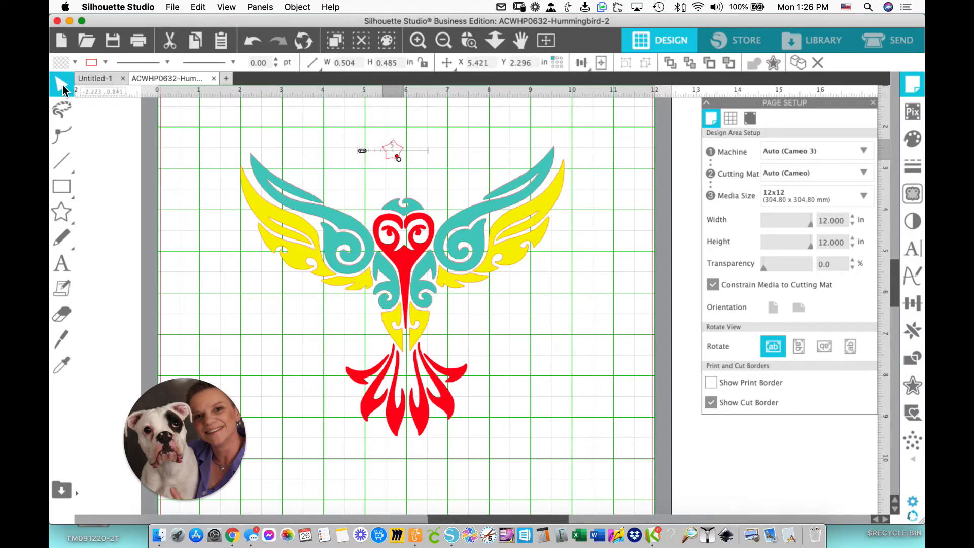
pyautogui.moveTo(399, 158); pyautogui.dragTo(411, 188)
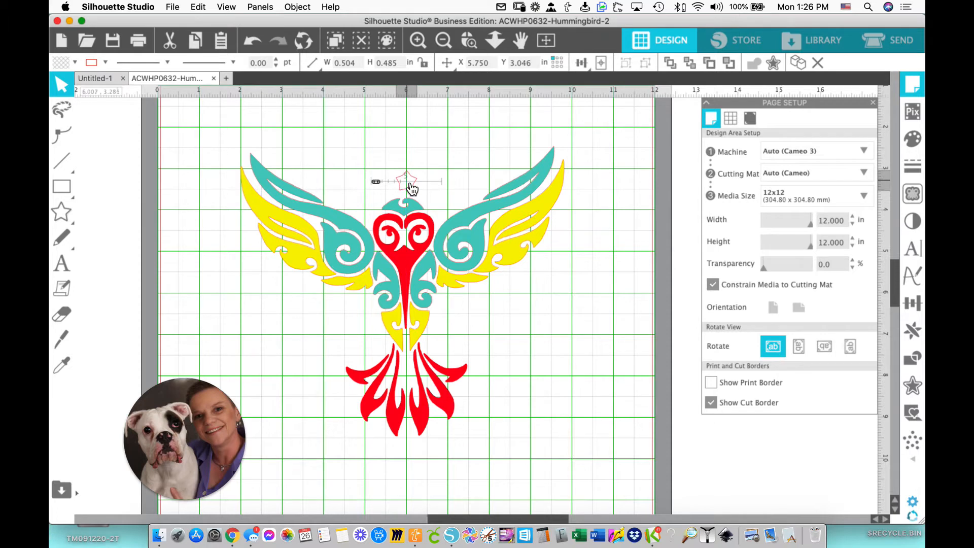
# Fill the star with the yellow sampled from the bird's right wing using the color picker.
pyautogui.click(199, 7)
pyautogui.click(385, 126)
pyautogui.click(914, 139)
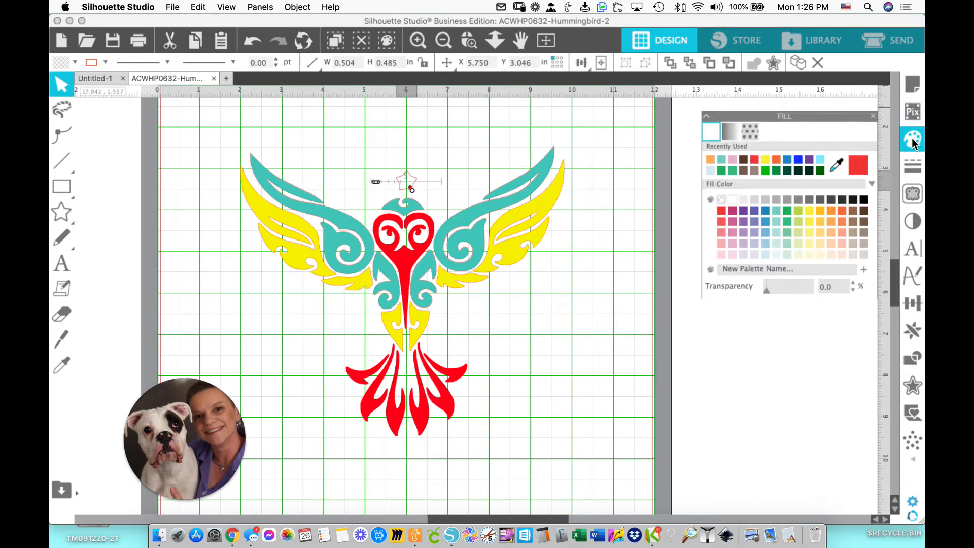
pyautogui.click(841, 158)
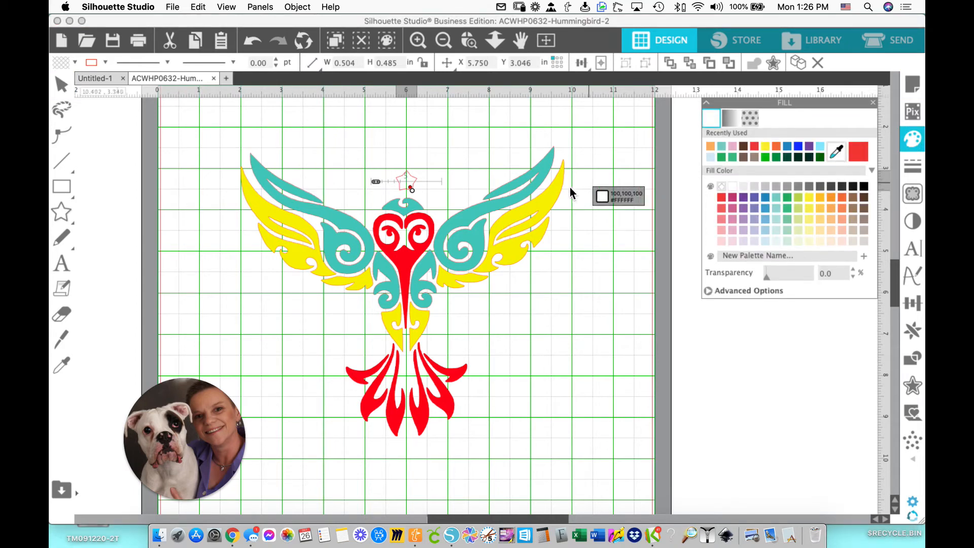
pyautogui.click(556, 197)
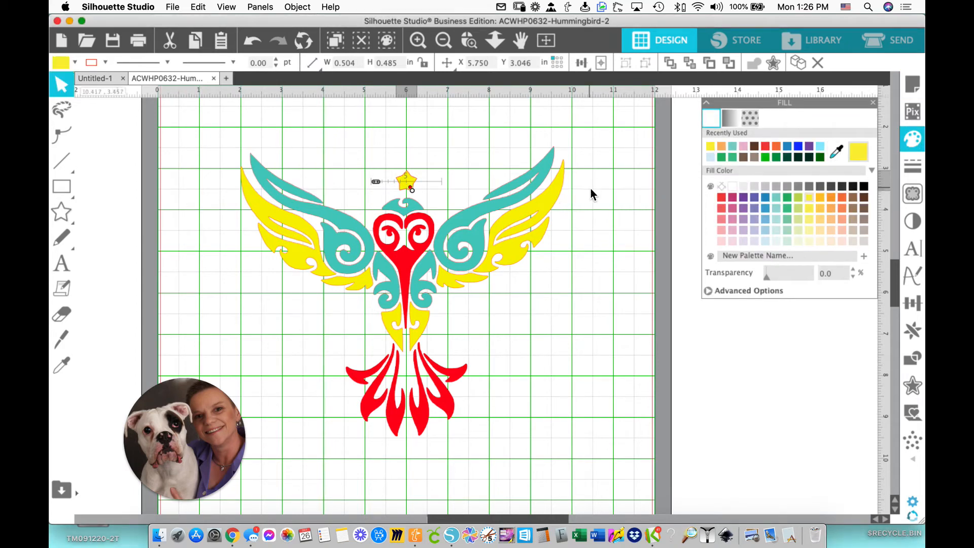
# Make two copies of the yellow star and place one on each side of the bird's lower body.
pyautogui.click(195, 40)
pyautogui.click(220, 40)
pyautogui.moveTo(434, 214); pyautogui.dragTo(362, 317)
pyautogui.click(194, 40)
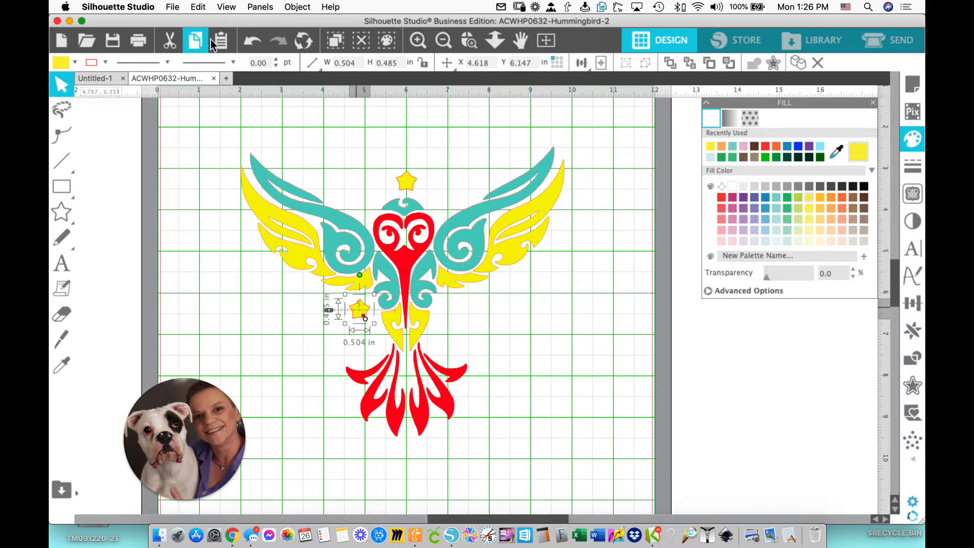
pyautogui.click(221, 40)
pyautogui.moveTo(384, 334); pyautogui.dragTo(460, 312)
pyautogui.click(546, 348)
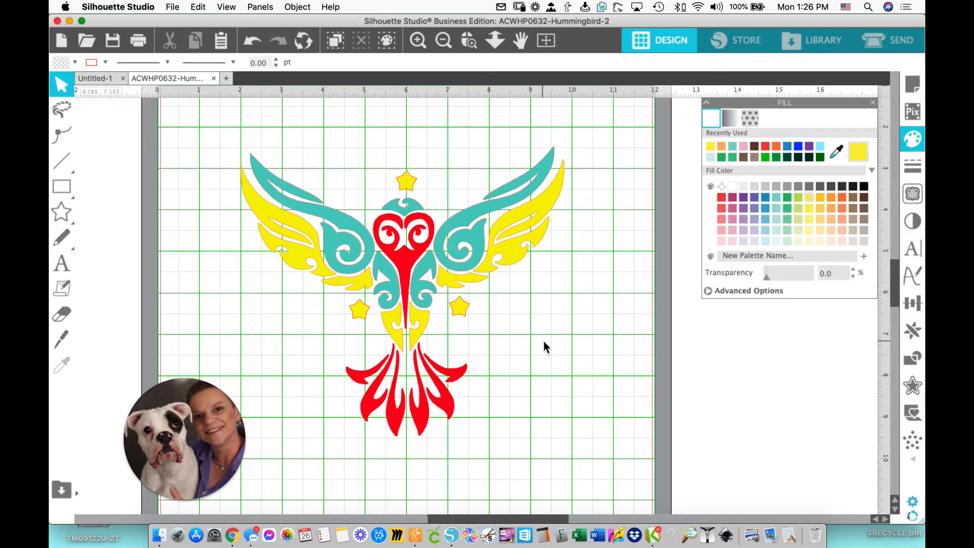
# Select all three stars, fill them with dark brown, and group them.
pyautogui.click(461, 309)
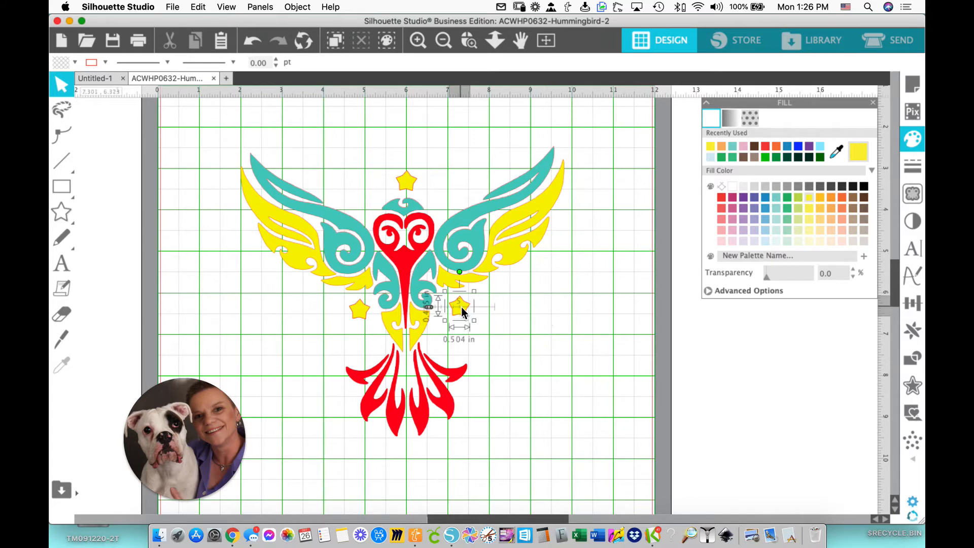
pyautogui.keyDown('shift'); pyautogui.click(359, 310); pyautogui.keyUp('shift')
pyautogui.keyDown('shift'); pyautogui.click(406, 182); pyautogui.keyUp('shift')
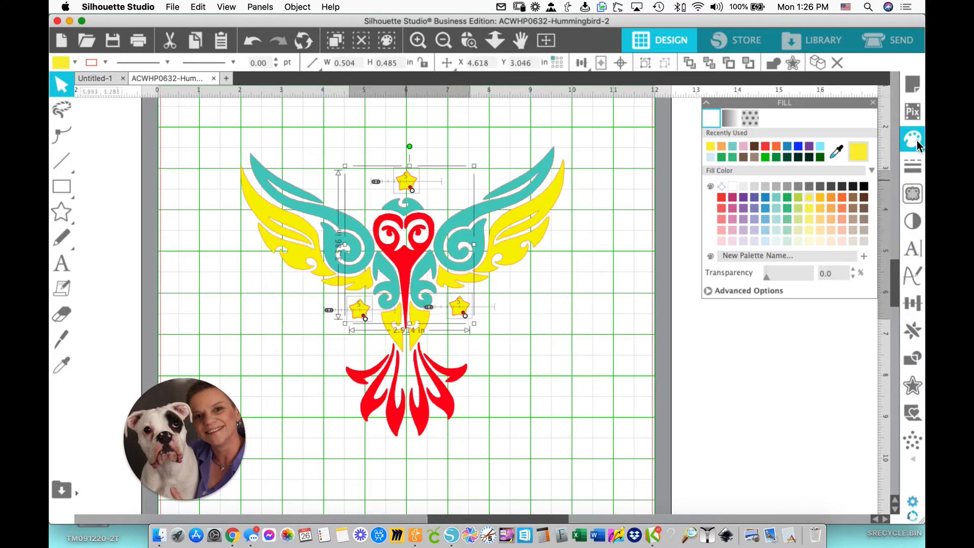
pyautogui.click(864, 198)
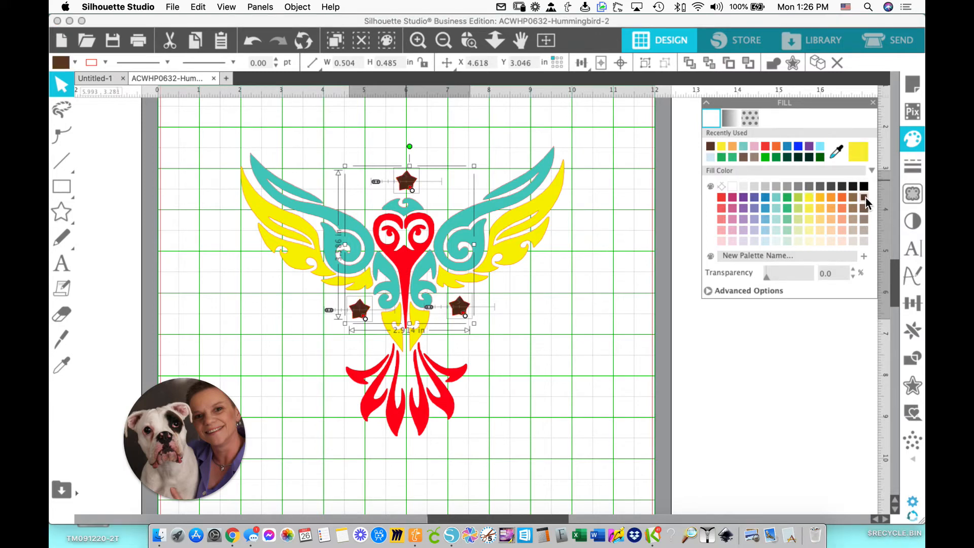
pyautogui.rightClick(462, 310)
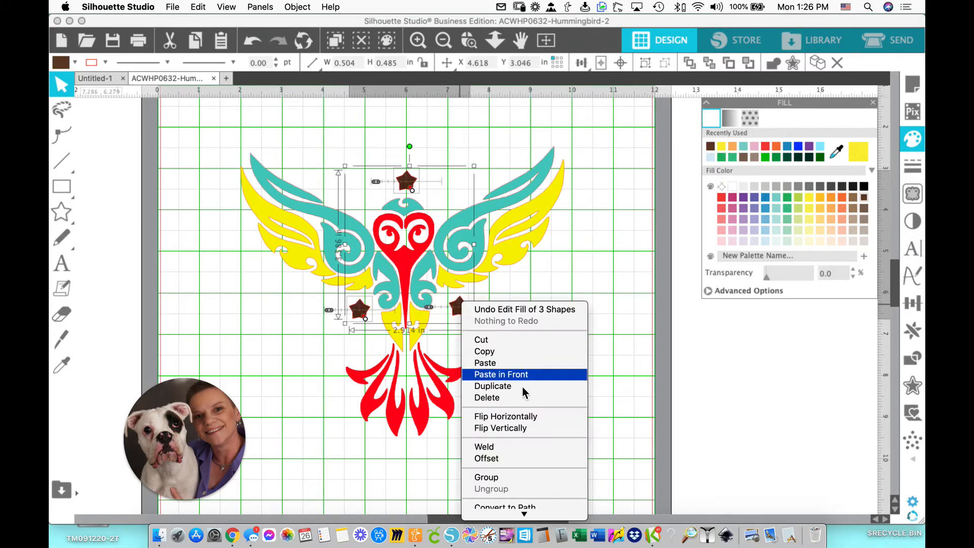
pyautogui.click(502, 473)
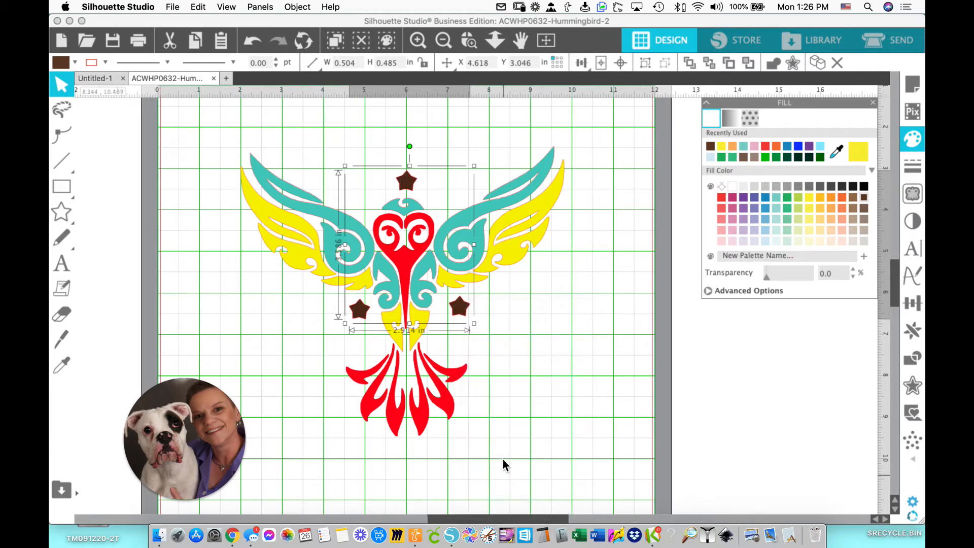
# Paste a copy of the star group offset over the bird's right side and fill it with light pink.
pyautogui.click(221, 41)
pyautogui.moveTo(484, 332); pyautogui.dragTo(521, 339)
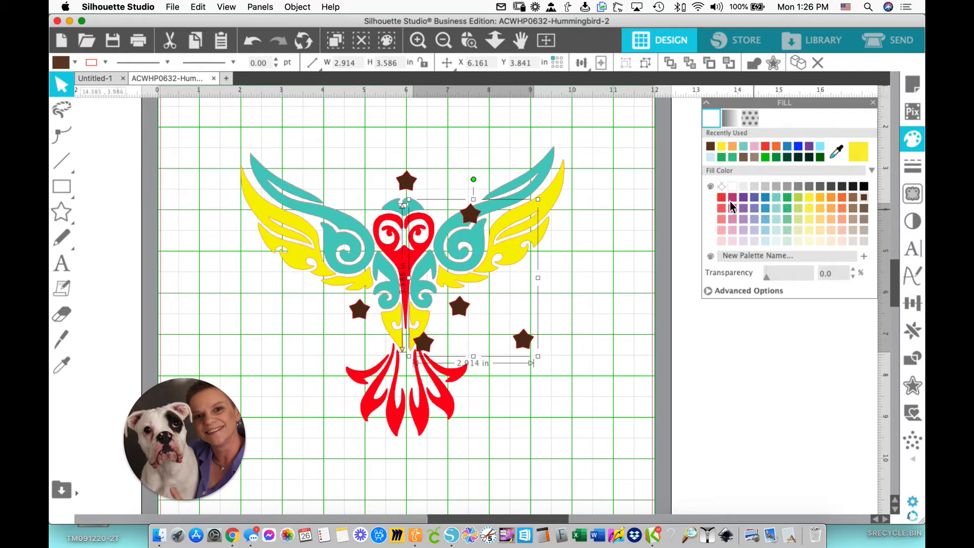
pyautogui.click(755, 147)
# Paste another copy of the star group and fill it with light lavender.
pyautogui.click(221, 49)
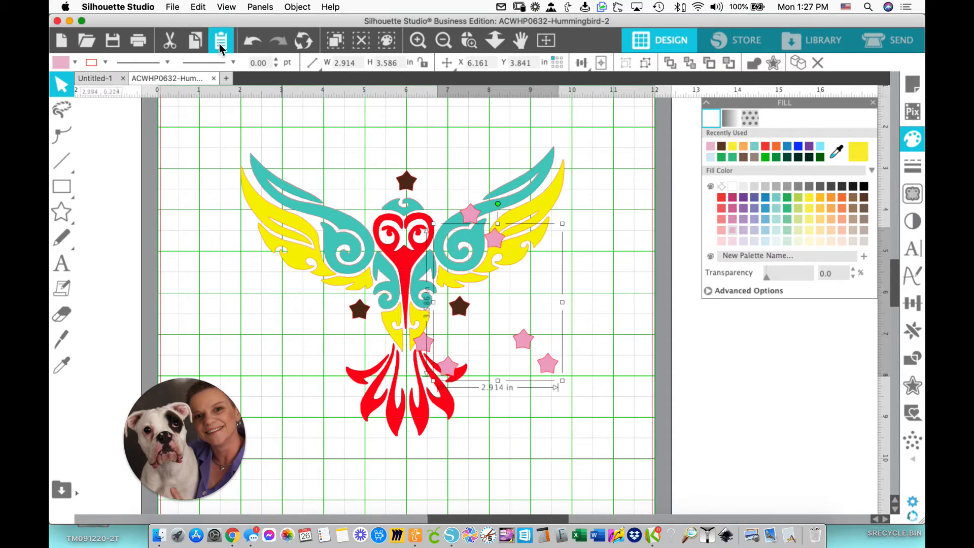
pyautogui.click(755, 232)
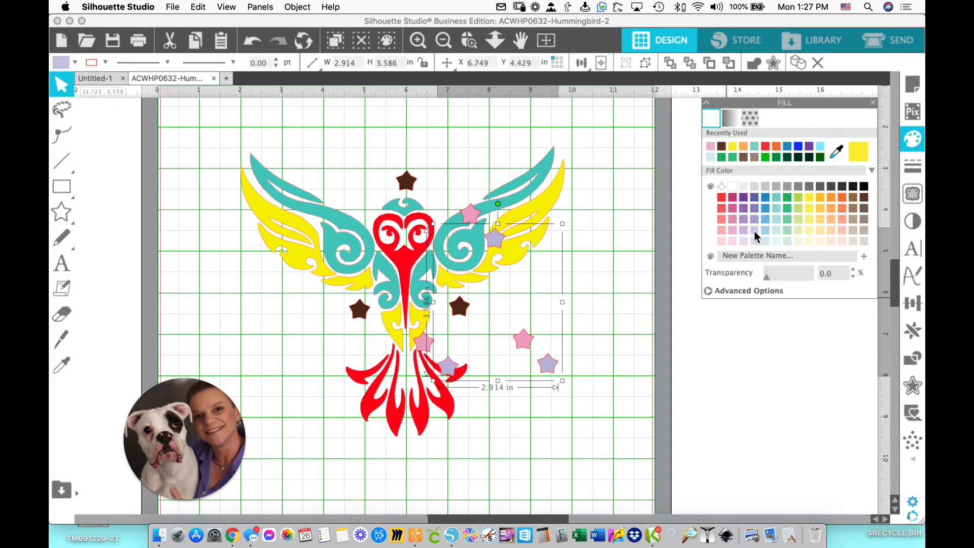
pyautogui.click(611, 402)
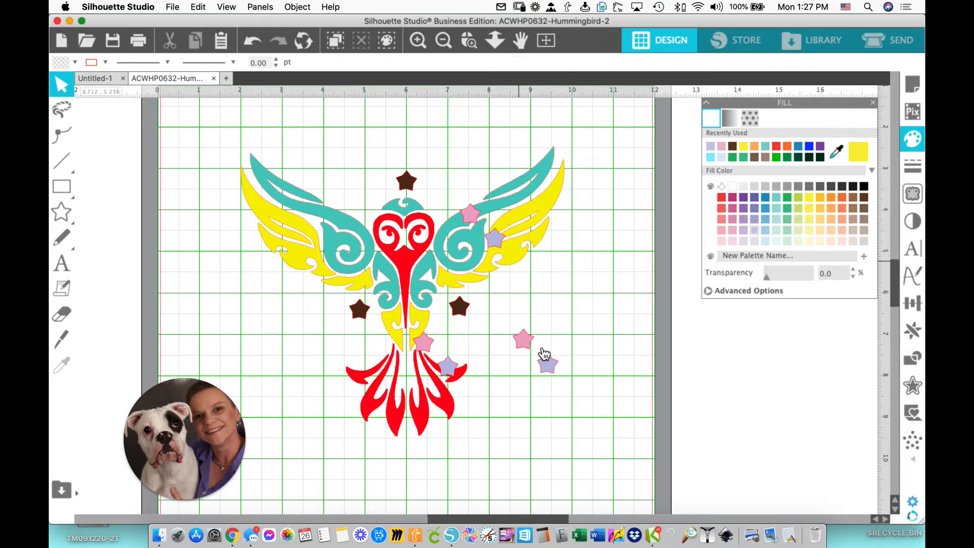
# Select the pink, lavender and brown star groups and align their centers so the three groups stack on one another.
pyautogui.keyDown('shift'); pyautogui.click(524, 339); pyautogui.keyUp('shift')
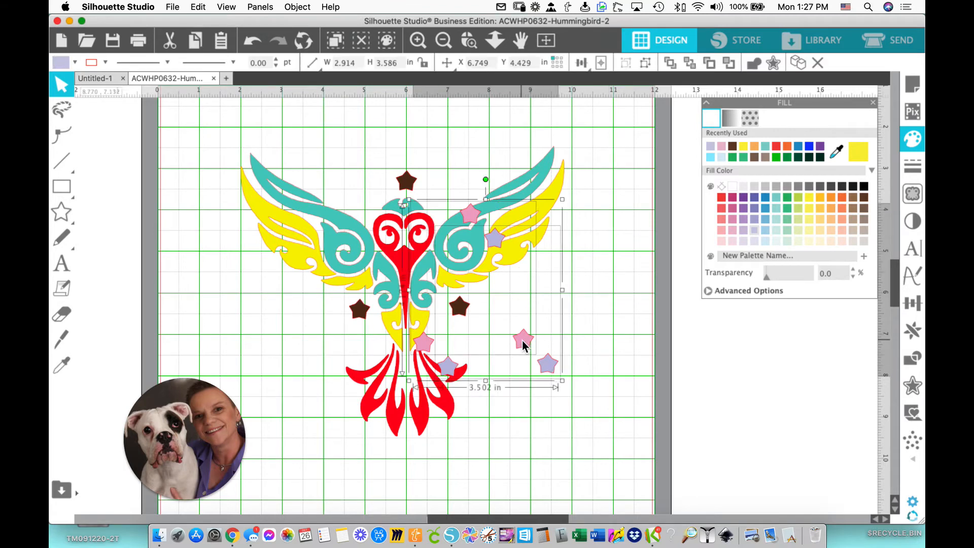
pyautogui.keyDown('shift'); pyautogui.click(461, 308); pyautogui.keyUp('shift')
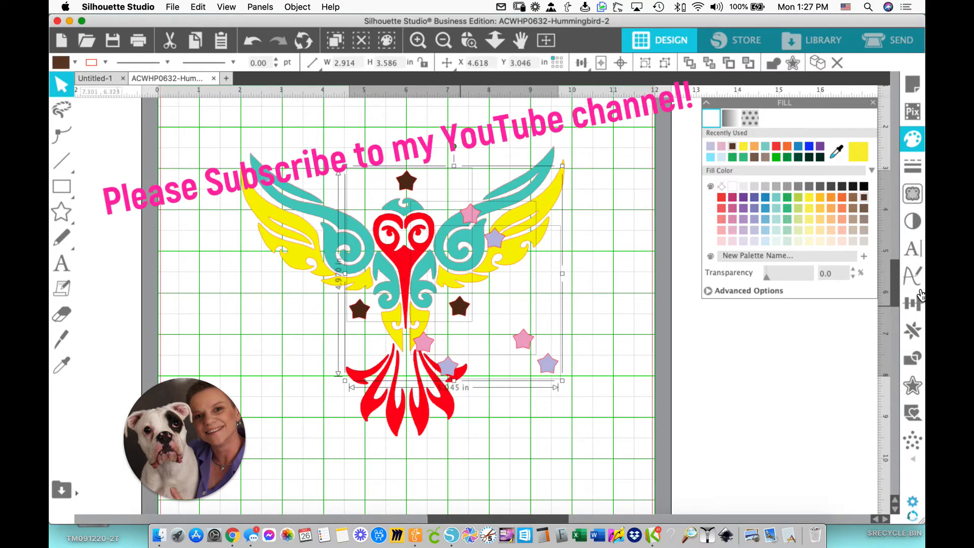
pyautogui.click(913, 303)
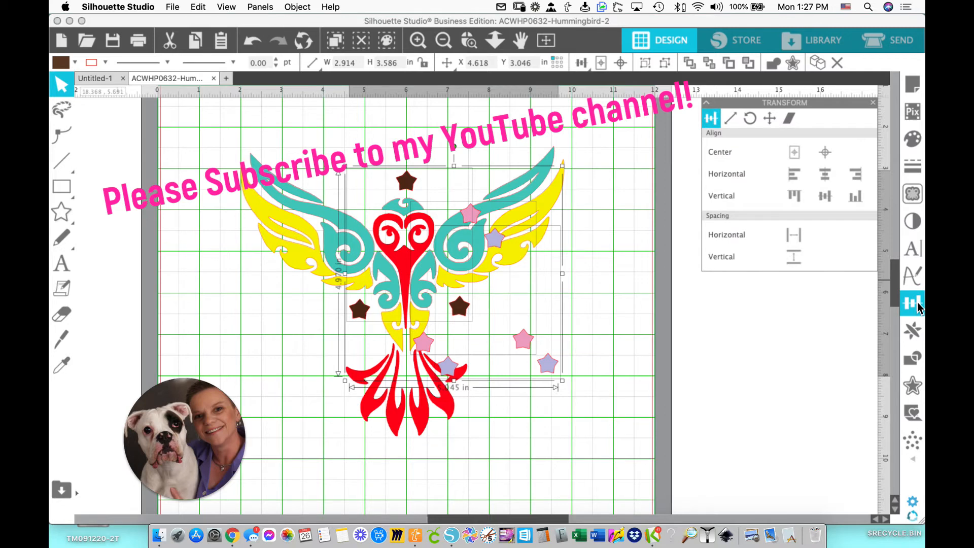
pyautogui.click(825, 176)
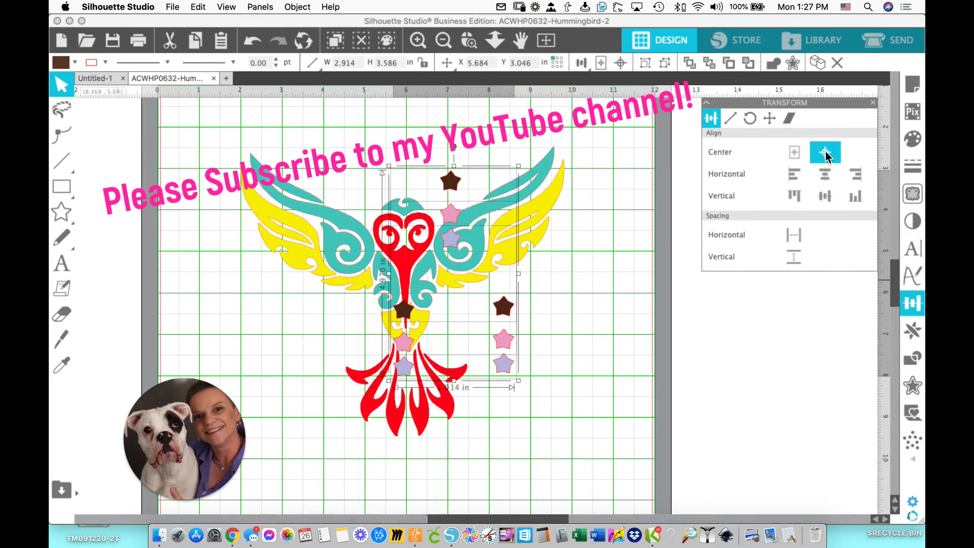
pyautogui.click(826, 154)
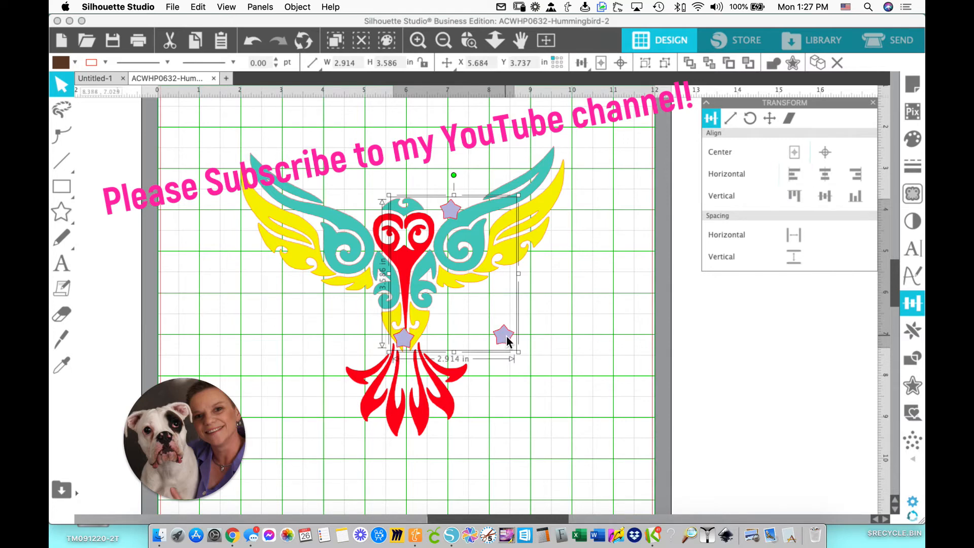
# Select the lavender, pink and brown shapes by fill color and move the stacked stars so they surround the bird's body.
pyautogui.click(199, 7)
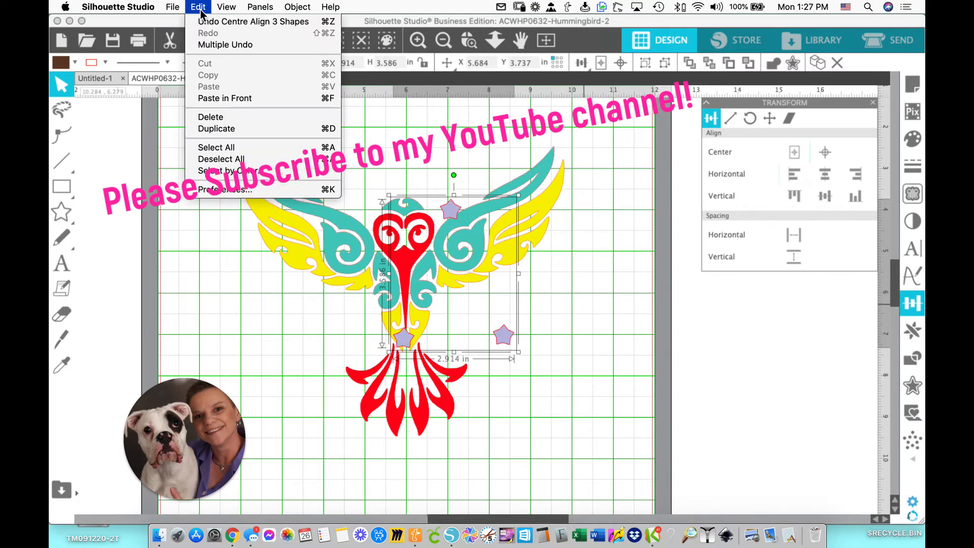
pyautogui.click(215, 175)
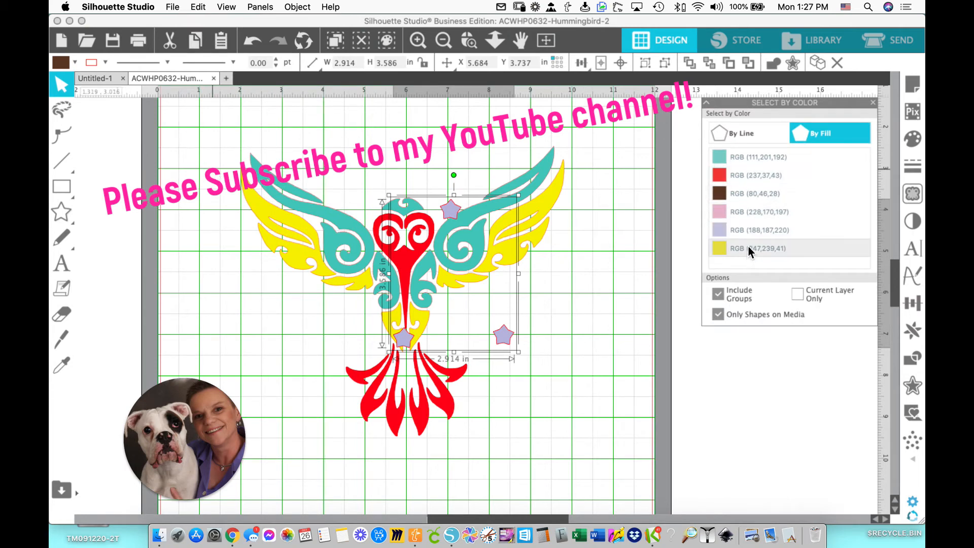
pyautogui.click(748, 229)
pyautogui.click(753, 212)
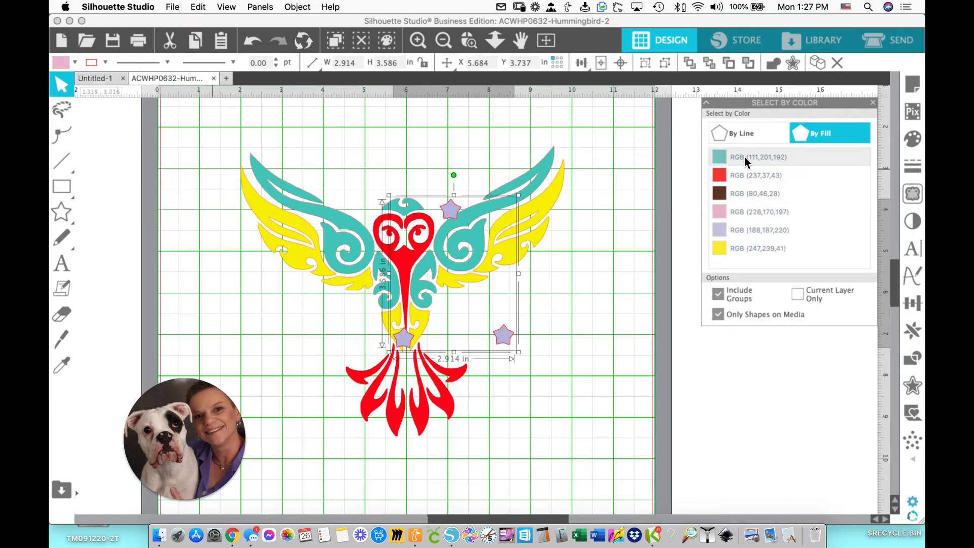
pyautogui.click(747, 196)
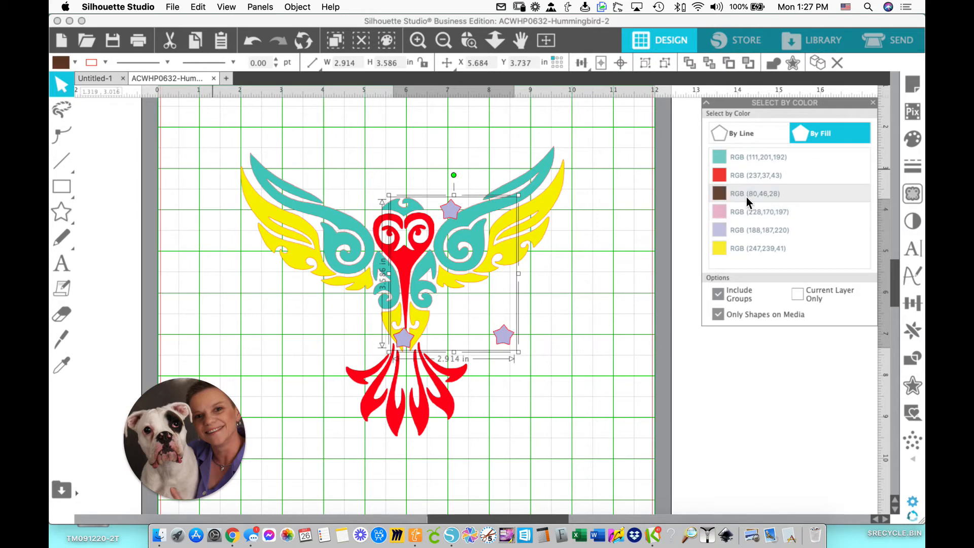
pyautogui.moveTo(502, 339); pyautogui.dragTo(456, 310)
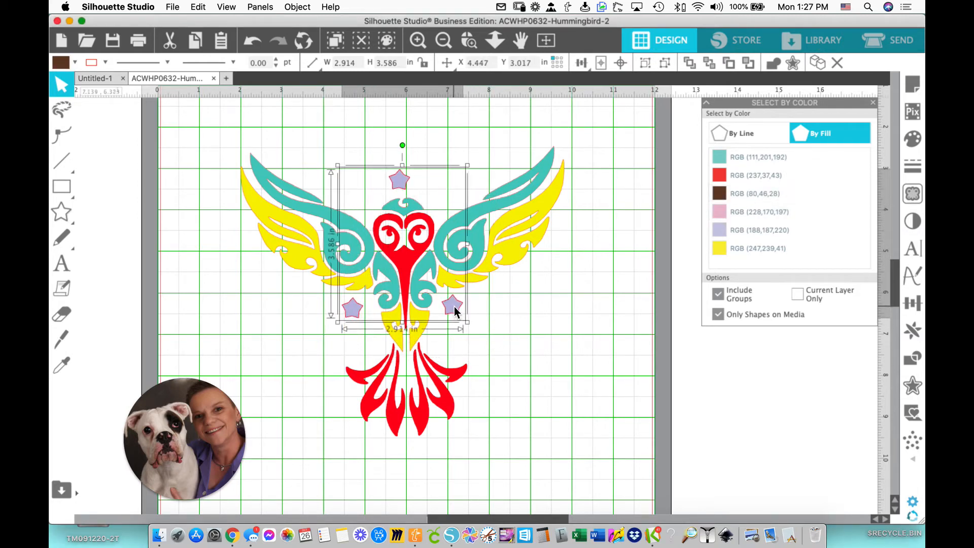
pyautogui.click(561, 370)
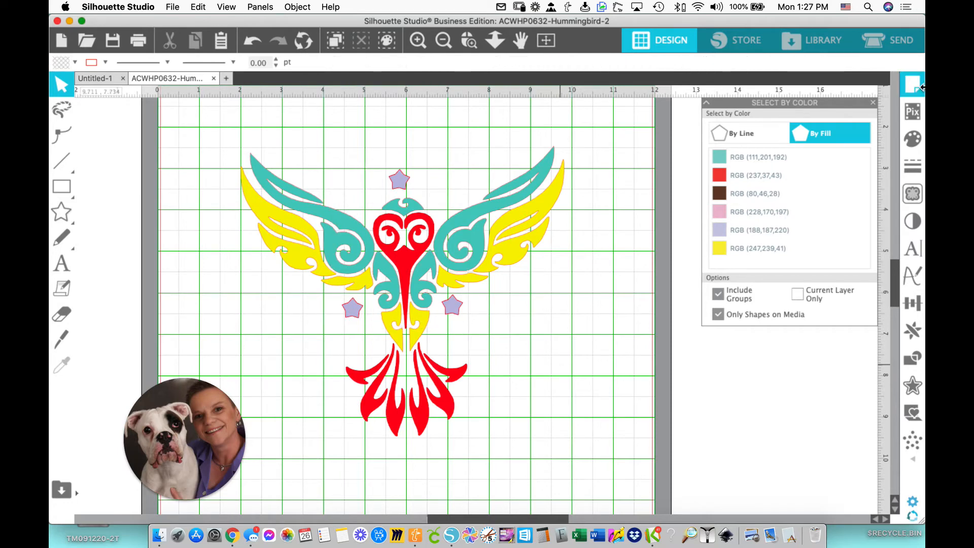
pyautogui.click(913, 84)
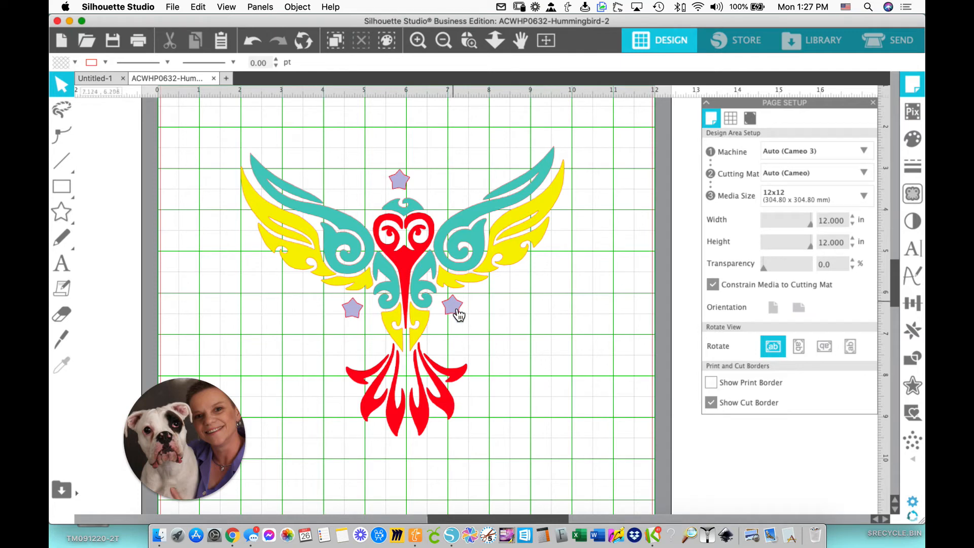
# Group the lavender stars with the teal bird shapes and move the group off the design toward the mat's upper right.
pyautogui.click(458, 313)
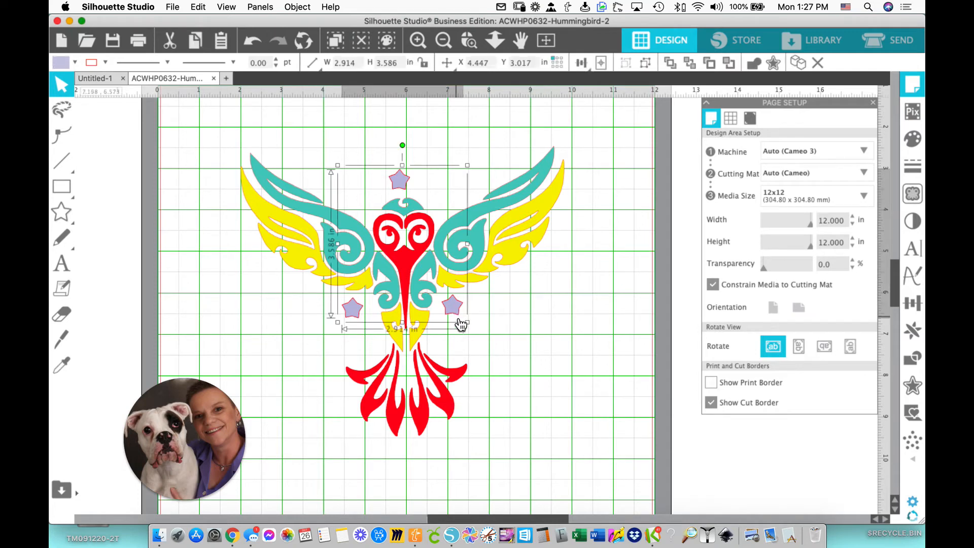
pyautogui.keyDown('shift'); pyautogui.click(555, 166); pyautogui.keyUp('shift')
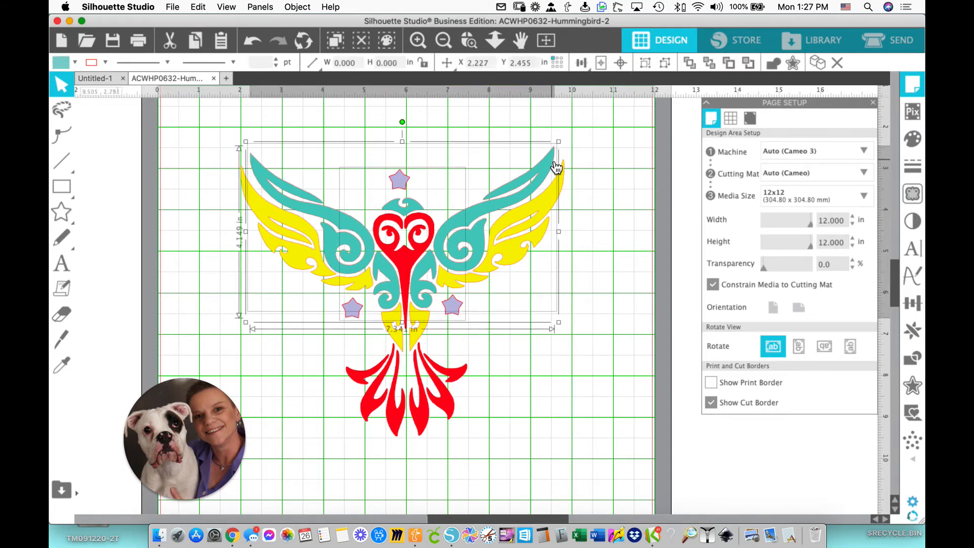
pyautogui.rightClick(556, 167)
pyautogui.click(583, 337)
pyautogui.moveTo(479, 232); pyautogui.dragTo(792, 178)
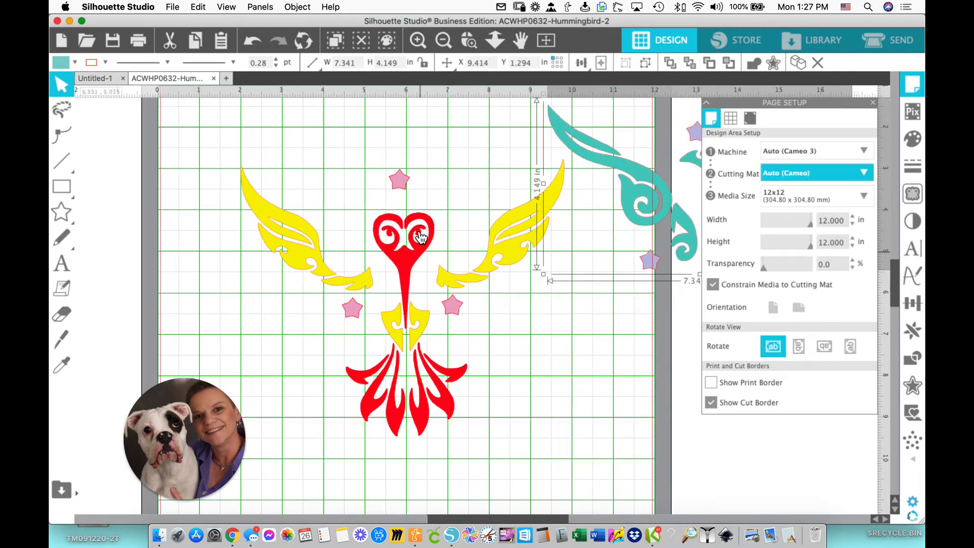
# Group the pink stars with the yellow bird shapes and move the group to the mat's lower right.
pyautogui.click(399, 180)
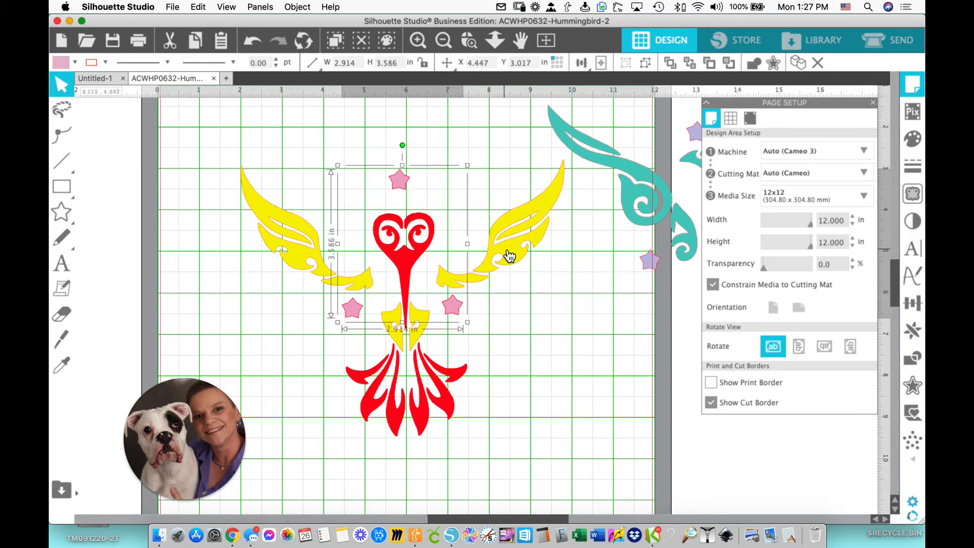
pyautogui.keyDown('shift'); pyautogui.click(510, 256); pyautogui.keyUp('shift')
pyautogui.rightClick(507, 242)
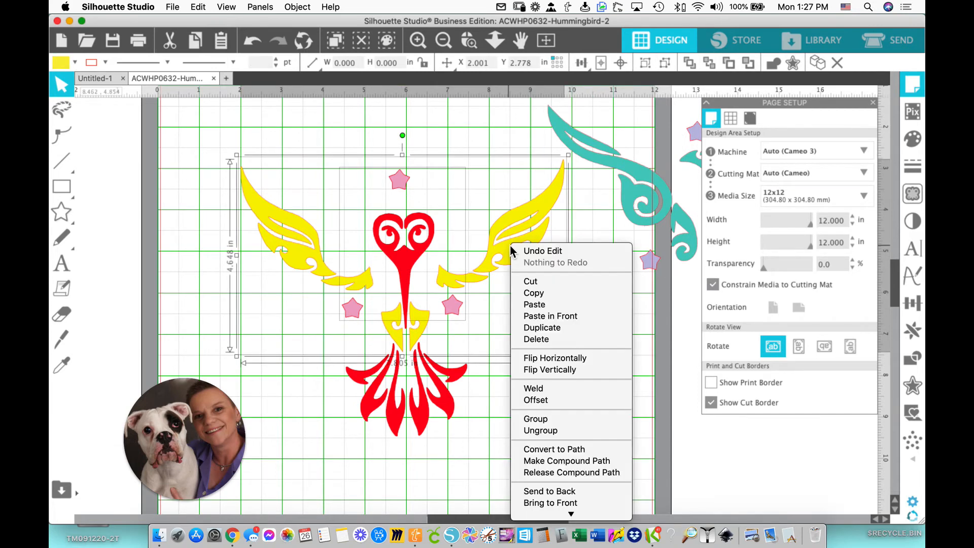
pyautogui.click(547, 419)
pyautogui.moveTo(502, 258); pyautogui.dragTo(756, 376)
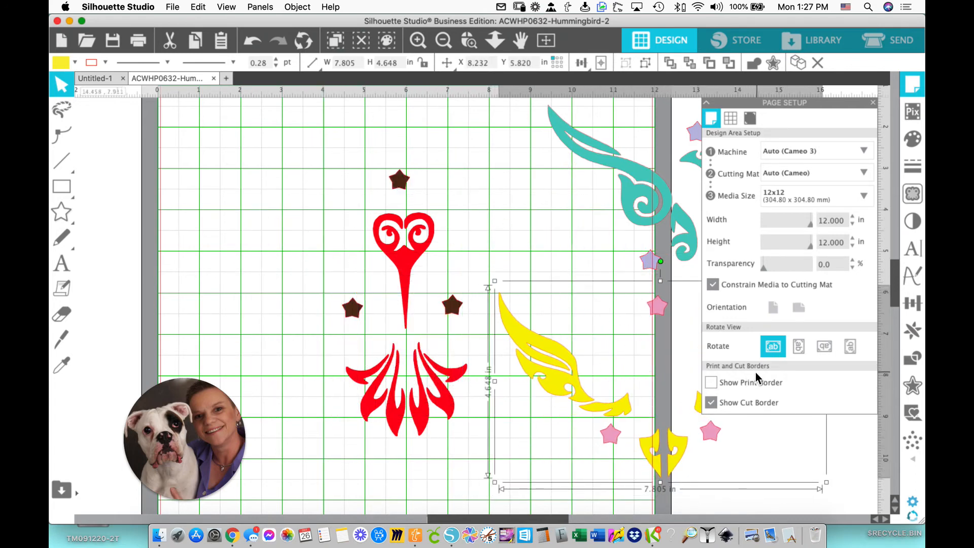
# Group the brown stars with the red bird shapes and move the group to the mat's upper-left corner.
pyautogui.click(405, 189)
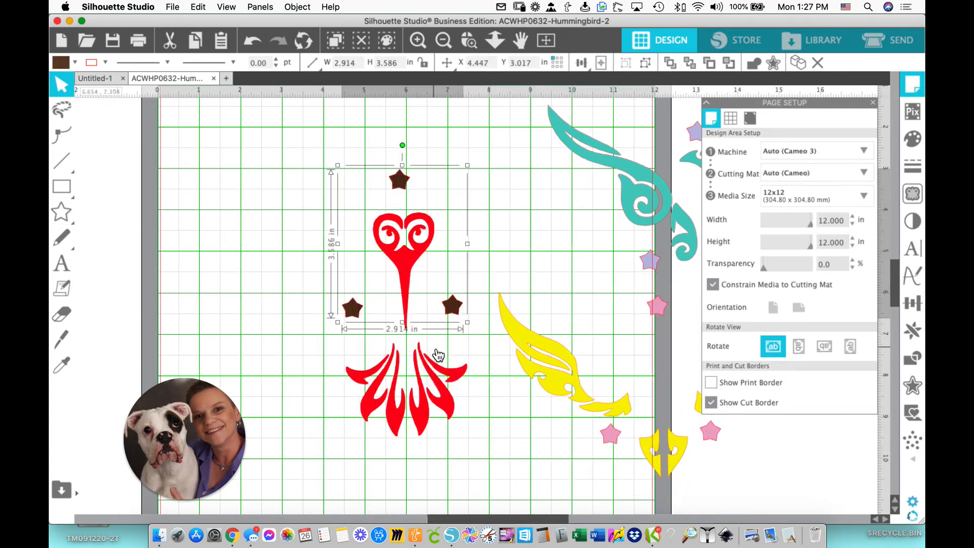
pyautogui.keyDown('shift'); pyautogui.click(455, 375); pyautogui.keyUp('shift')
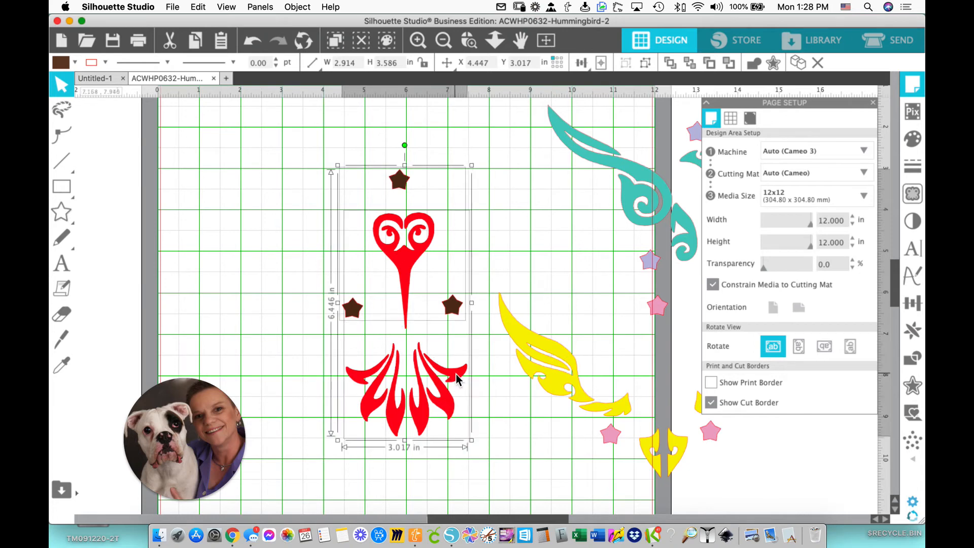
pyautogui.rightClick(416, 256)
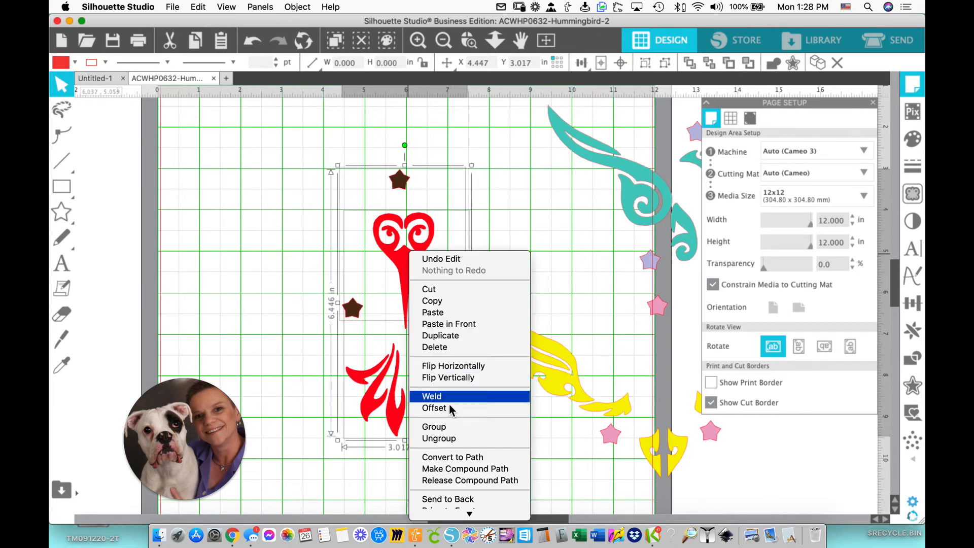
pyautogui.click(502, 435)
pyautogui.moveTo(445, 399); pyautogui.dragTo(313, 313)
pyautogui.click(443, 40)
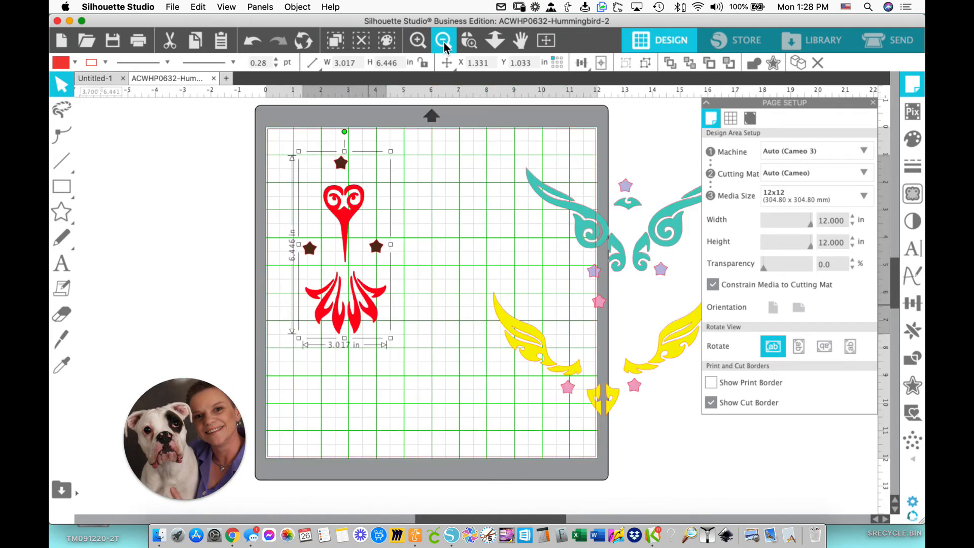
pyautogui.moveTo(352, 284); pyautogui.dragTo(331, 272)
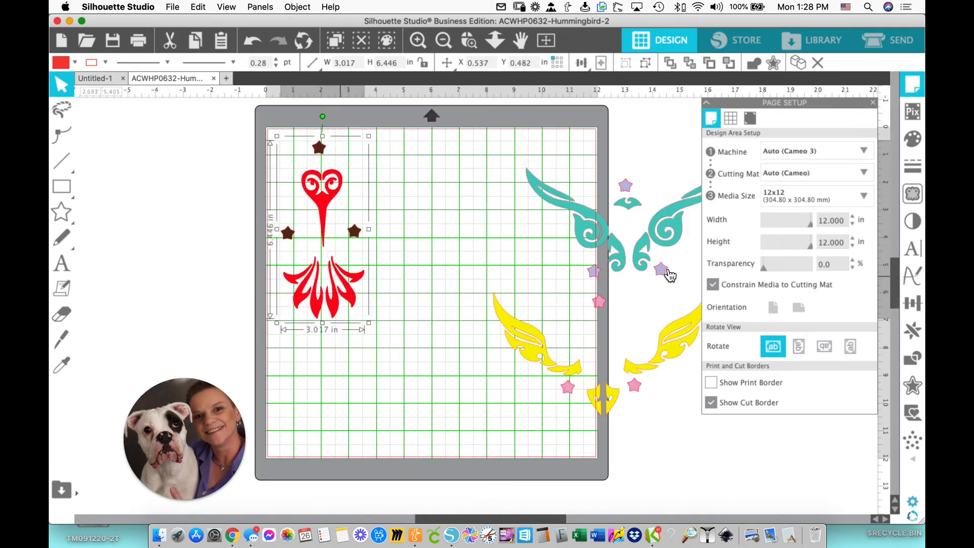
# Move the teal group onto the mat's upper right and the yellow group below it.
pyautogui.moveTo(642, 258); pyautogui.dragTo(506, 232)
pyautogui.moveTo(607, 398); pyautogui.dragTo(485, 417)
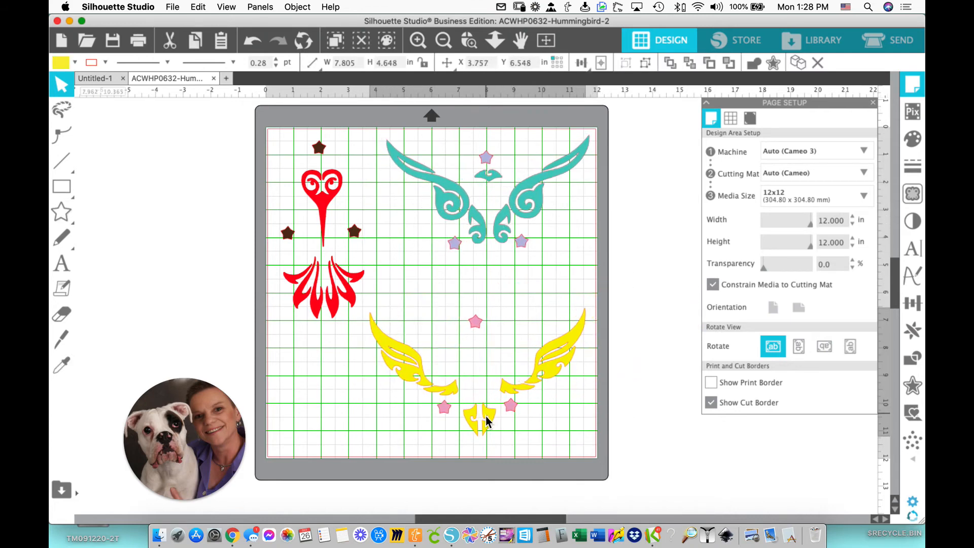
pyautogui.click(513, 284)
pyautogui.moveTo(528, 209); pyautogui.dragTo(525, 211)
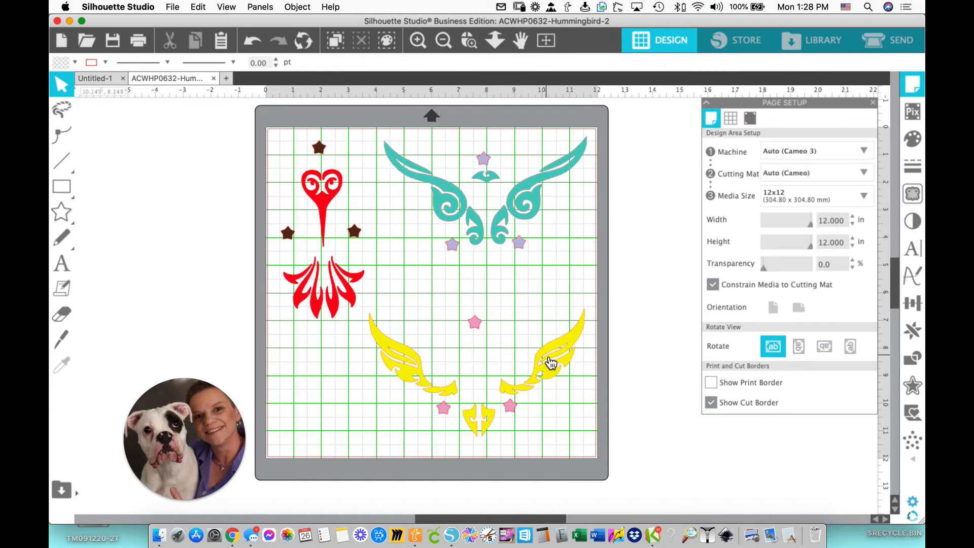
# Fill the whole group of yellow wings and pink stars with yellow.
pyautogui.click(511, 407)
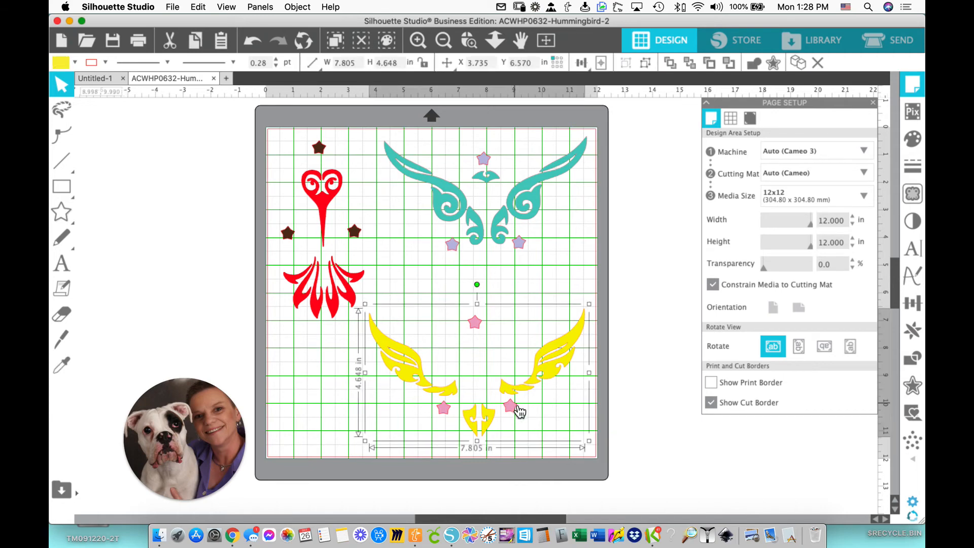
pyautogui.click(912, 138)
pyautogui.click(859, 156)
# Fill the whole group of teal wings and lavender stars with teal sampled from a wing.
pyautogui.click(539, 211)
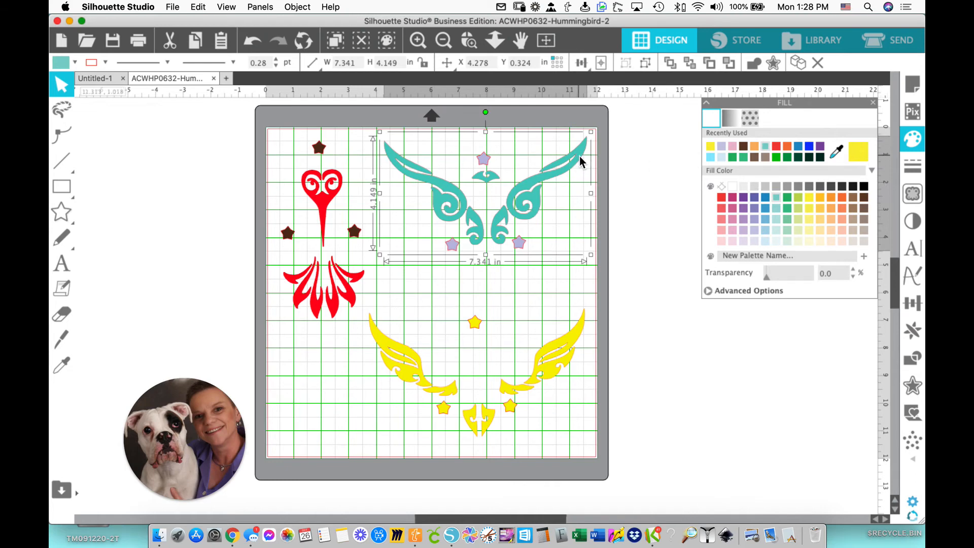
pyautogui.click(837, 152)
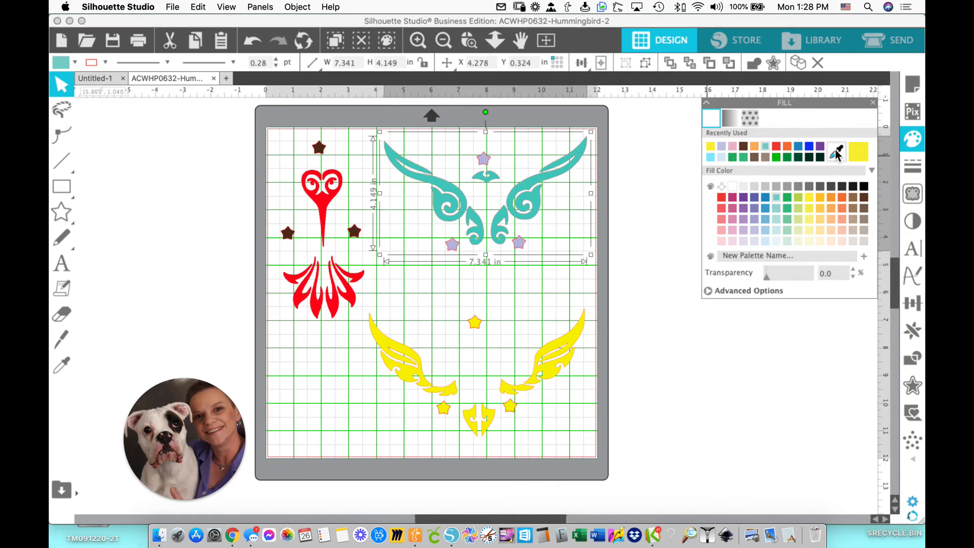
pyautogui.click(534, 184)
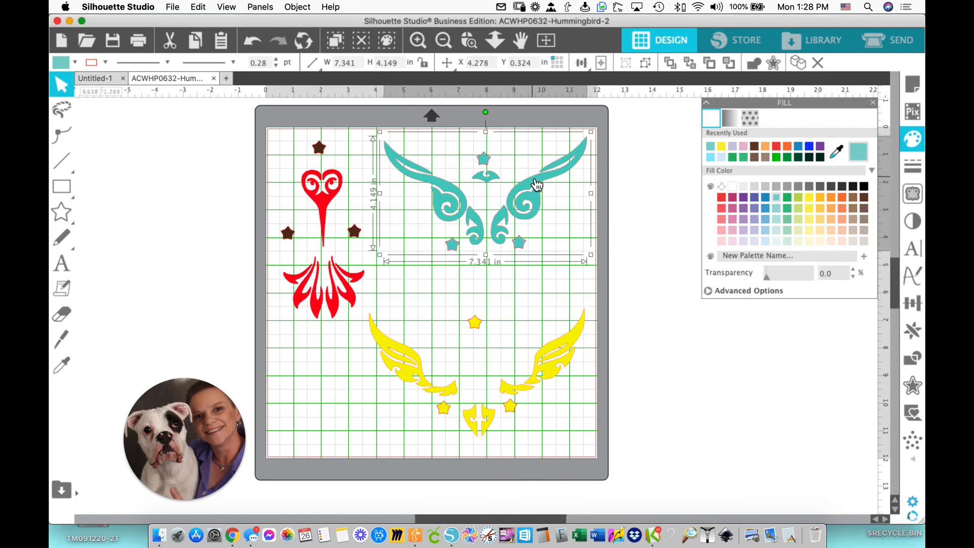
# Fill the whole group of red shapes and brown stars with red sampled from the tail.
pyautogui.click(321, 208)
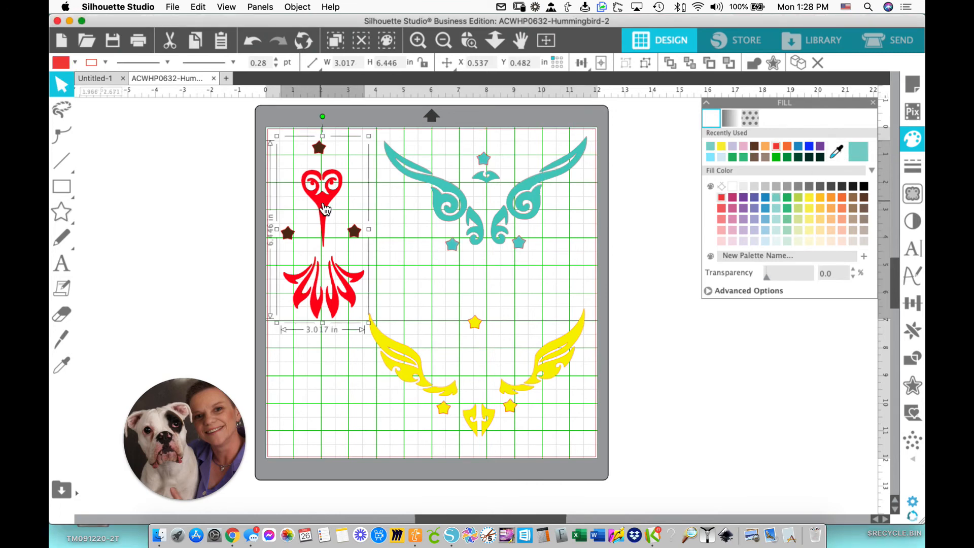
pyautogui.click(837, 152)
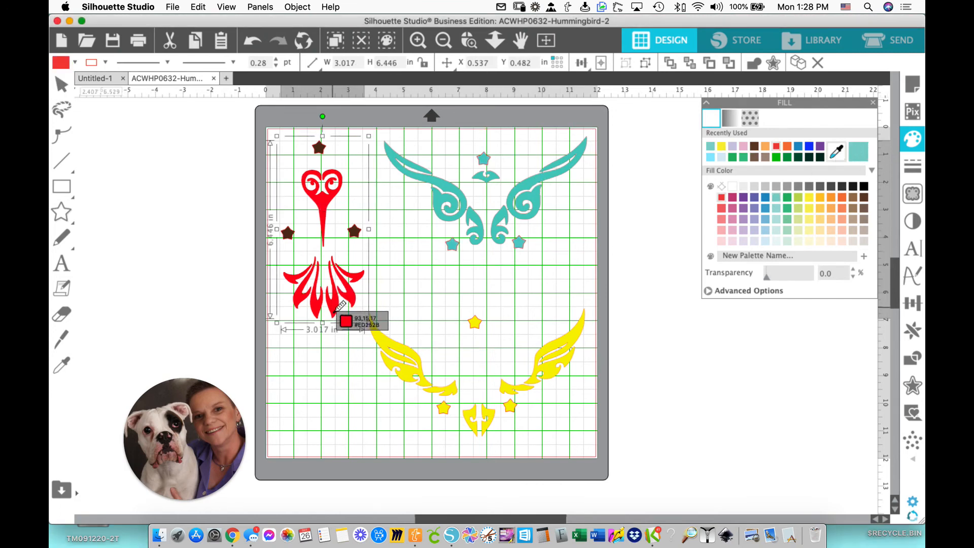
pyautogui.click(332, 312)
pyautogui.click(652, 338)
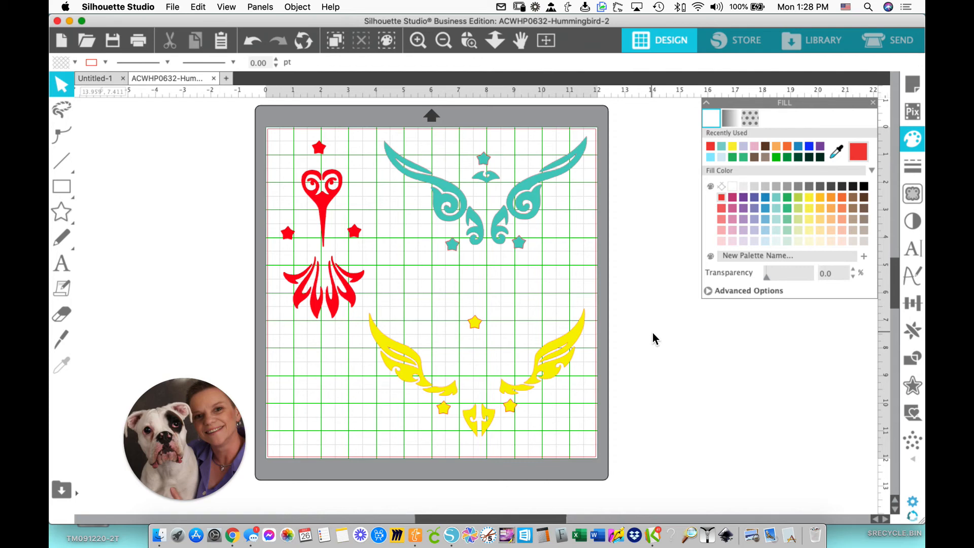
pyautogui.click(214, 497)
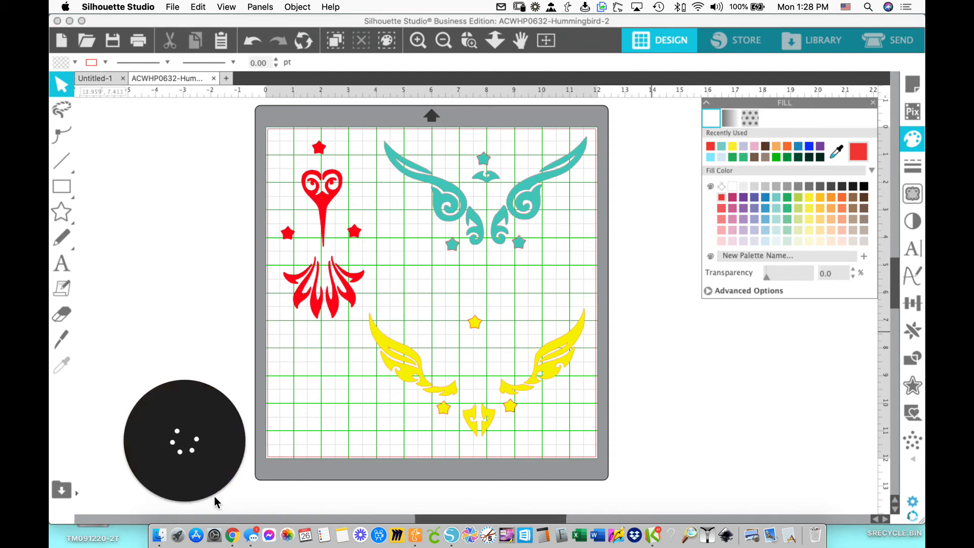